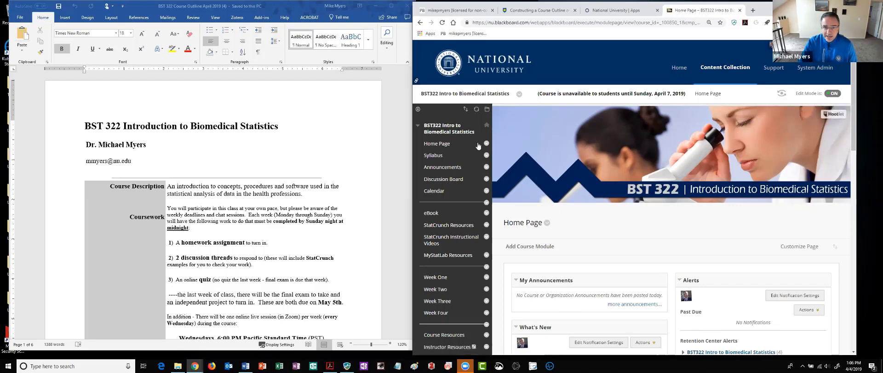
Open the course's Syllabus area and move Virtual Office below the Syllabus item
{"action": "left_click", "coordinate": [434, 155]}
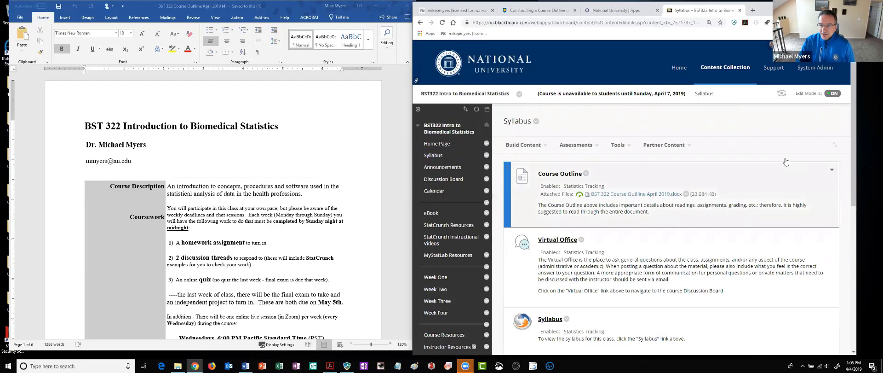
{"action": "left_click_drag", "start_coordinate": [854, 119], "coordinate": [854, 125]}
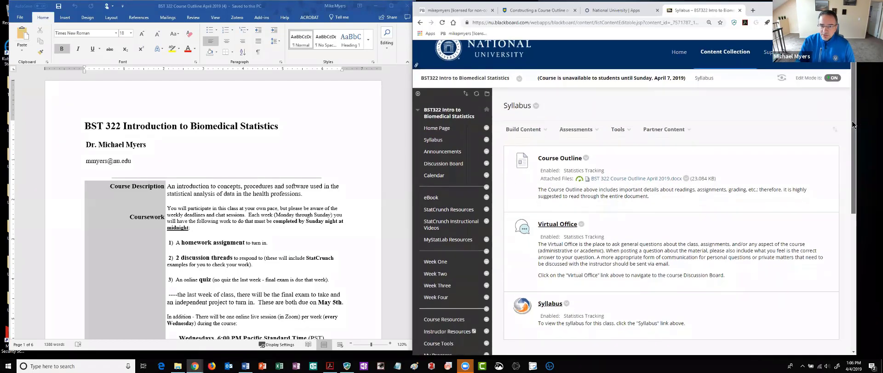
{"action": "left_click", "coordinate": [523, 129]}
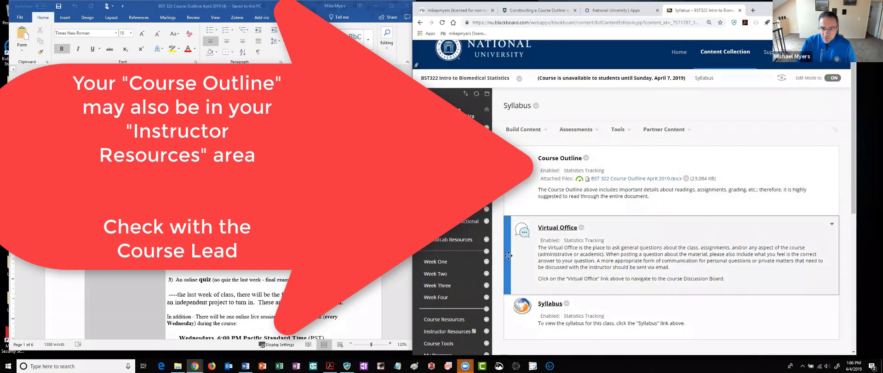
{"action": "left_click_drag", "start_coordinate": [509, 241], "coordinate": [515, 304]}
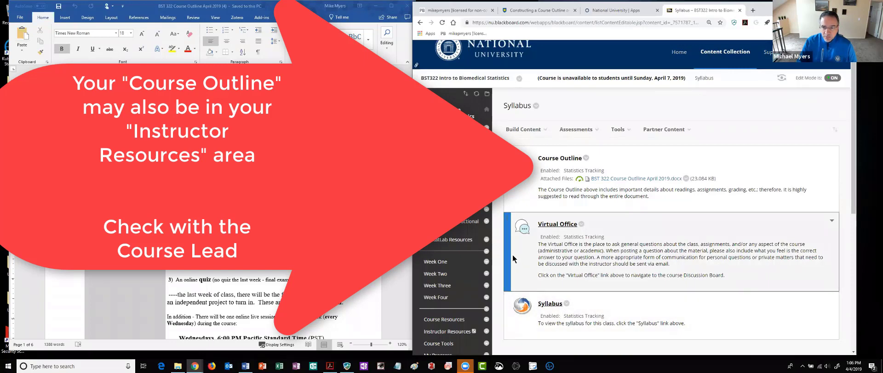
{"action": "left_click_drag", "start_coordinate": [853, 168], "coordinate": [853, 176]}
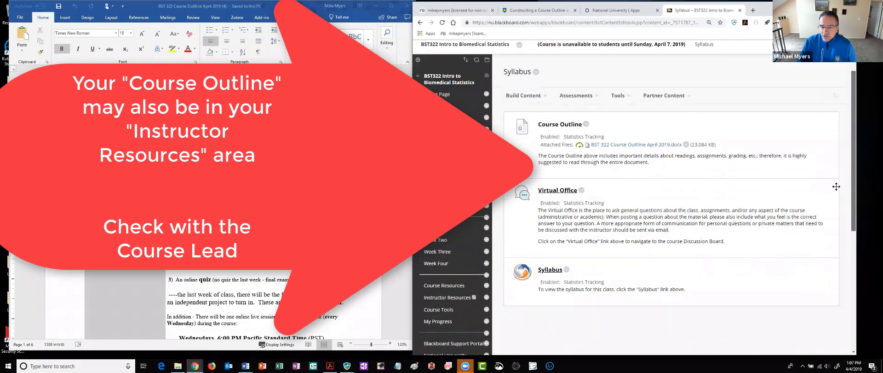
{"action": "left_click_drag", "start_coordinate": [507, 212], "coordinate": [530, 244]}
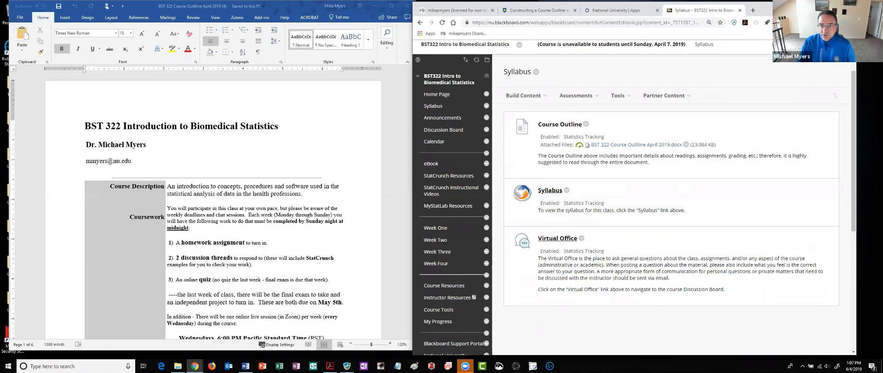
Read the University of Lethbridge 'Constructing a Course Outline or Syllabus' guide, then return to Blackboard's Syllabus tab
{"action": "left_click", "coordinate": [542, 14]}
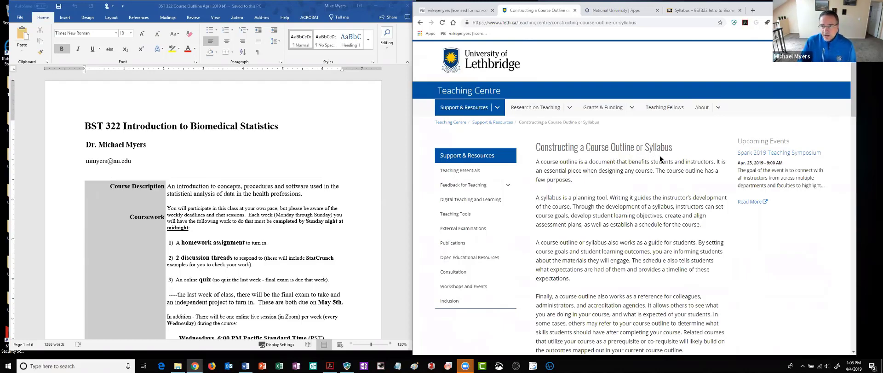
{"action": "left_click", "coordinate": [704, 10]}
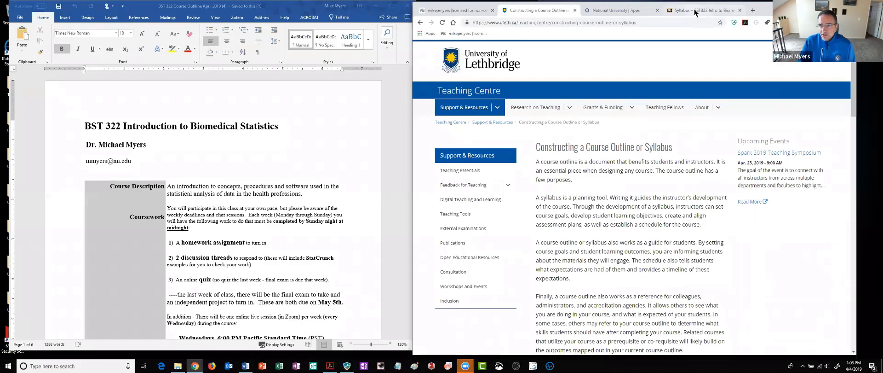
Open the BST322 syllabus, scroll to its attendance policy, and bring up the 2016 NU Catalog PDF
{"action": "mouse_move", "coordinate": [688, 96]}
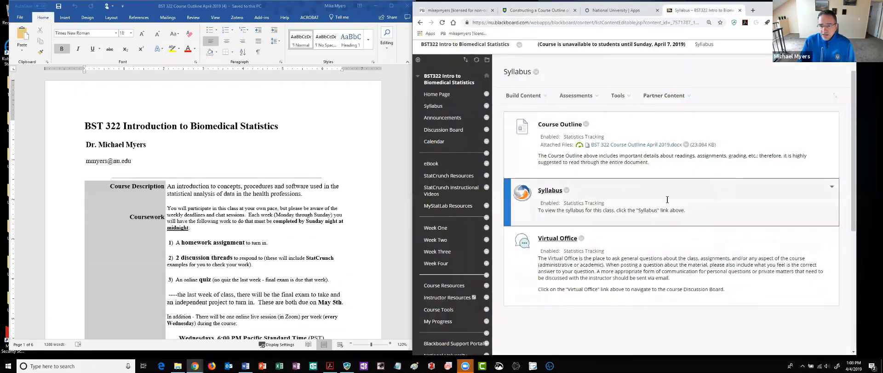
{"action": "left_click", "coordinate": [551, 190]}
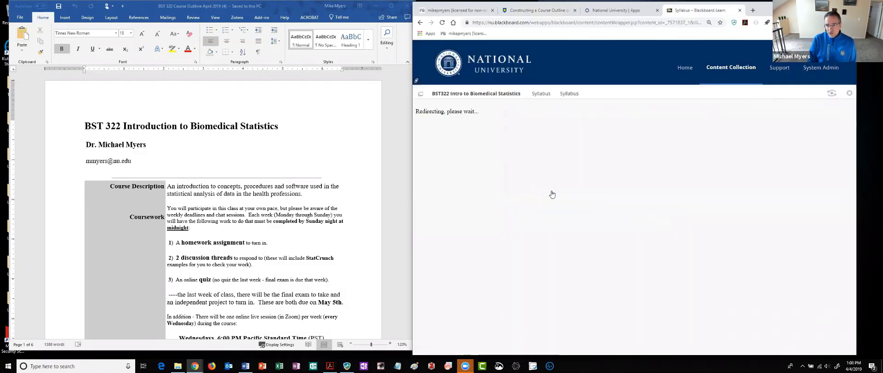
{"action": "mouse_move", "coordinate": [750, 204]}
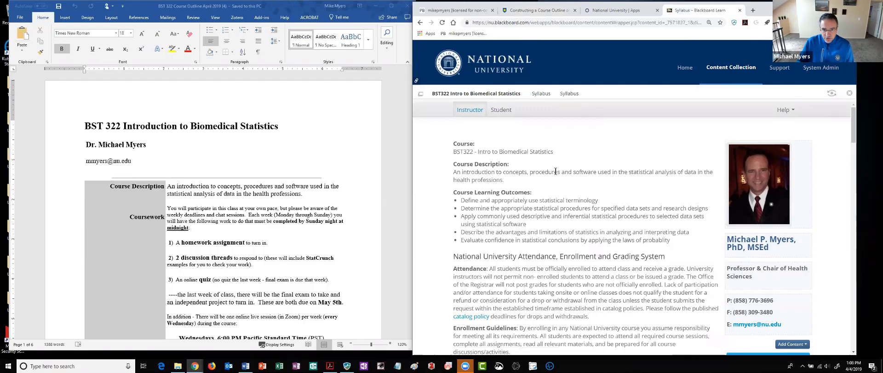
{"action": "scroll", "coordinate": [556, 171], "scroll_direction": "down", "scroll_amount": 1}
{"action": "scroll", "coordinate": [554, 172], "scroll_direction": "down", "scroll_amount": 1}
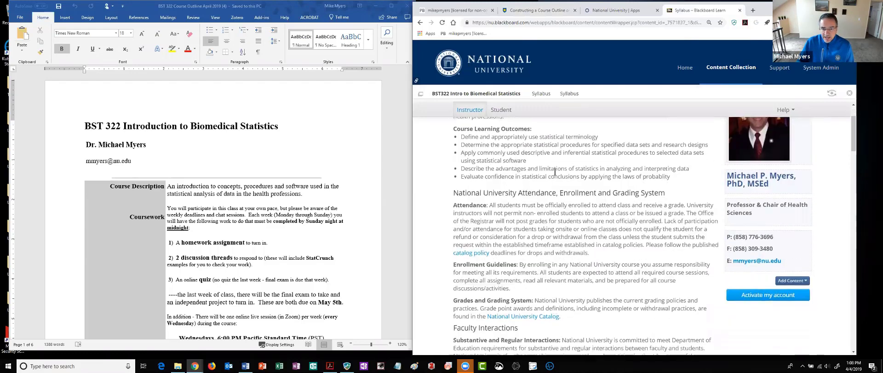
{"action": "scroll", "coordinate": [555, 172], "scroll_direction": "down", "scroll_amount": 1}
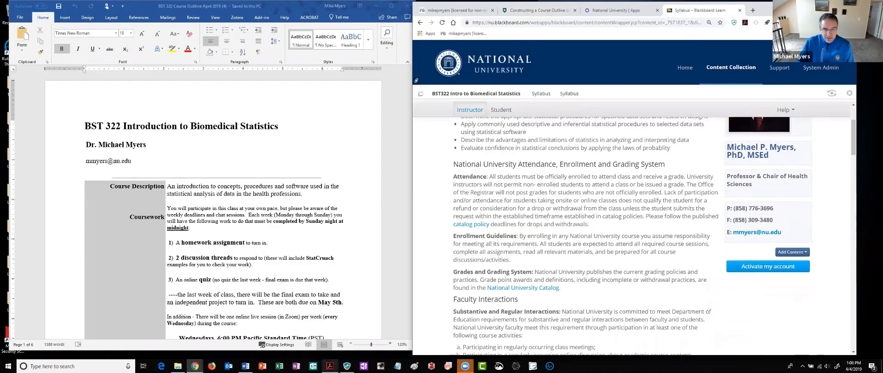
{"action": "left_click", "coordinate": [330, 366]}
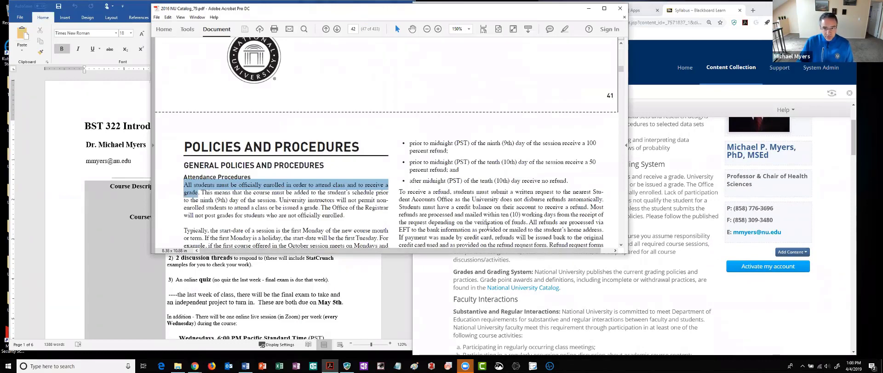
Select the syllabus's first Attendance sentence to compare with the catalog, then minimise the catalog PDF
{"action": "left_click", "coordinate": [582, 272]}
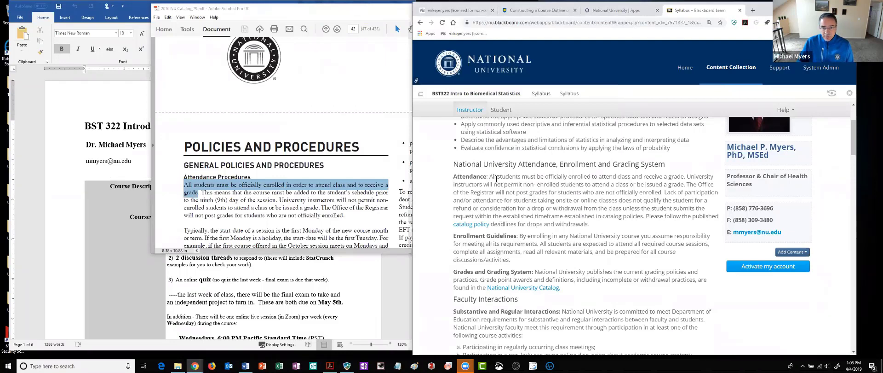
{"action": "left_click_drag", "start_coordinate": [493, 177], "coordinate": [686, 177]}
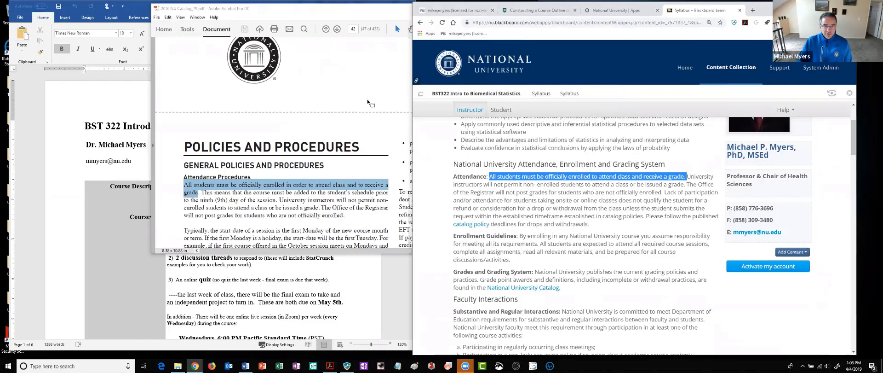
{"action": "left_click", "coordinate": [367, 98]}
{"action": "left_click", "coordinate": [395, 24]}
{"action": "left_click", "coordinate": [590, 202]}
{"action": "scroll", "coordinate": [591, 203], "scroll_direction": "up", "scroll_amount": 2}
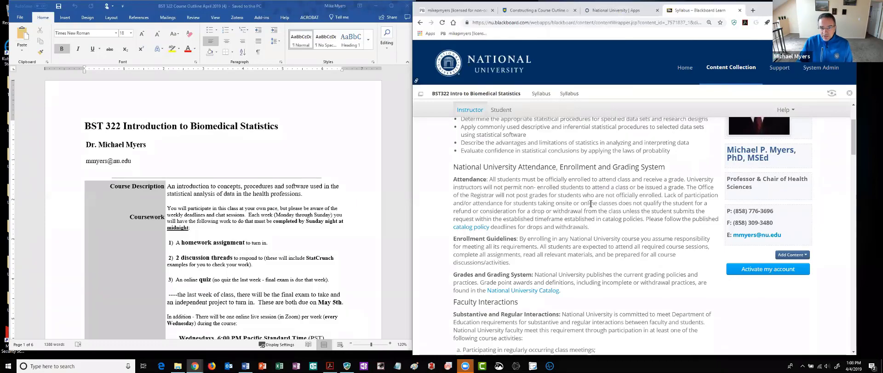
{"action": "scroll", "coordinate": [591, 204], "scroll_direction": "down", "scroll_amount": 7}
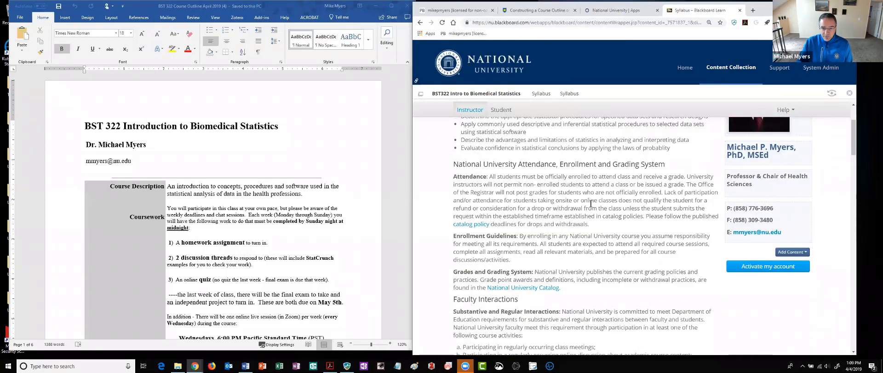
{"action": "scroll", "coordinate": [590, 203], "scroll_direction": "down", "scroll_amount": 5}
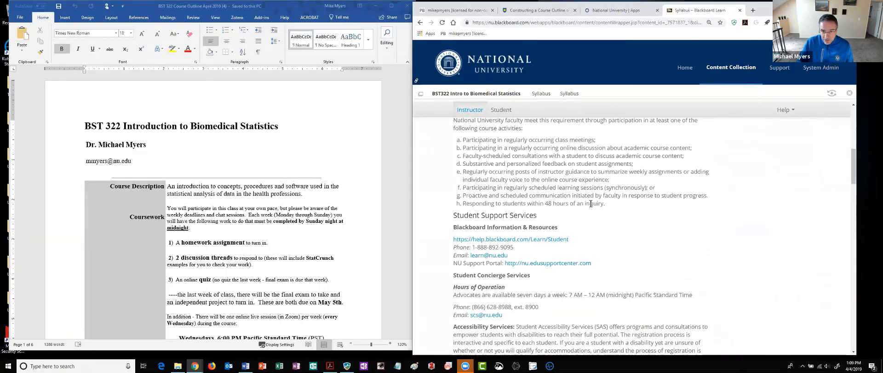
{"action": "scroll", "coordinate": [591, 203], "scroll_direction": "down", "scroll_amount": 4}
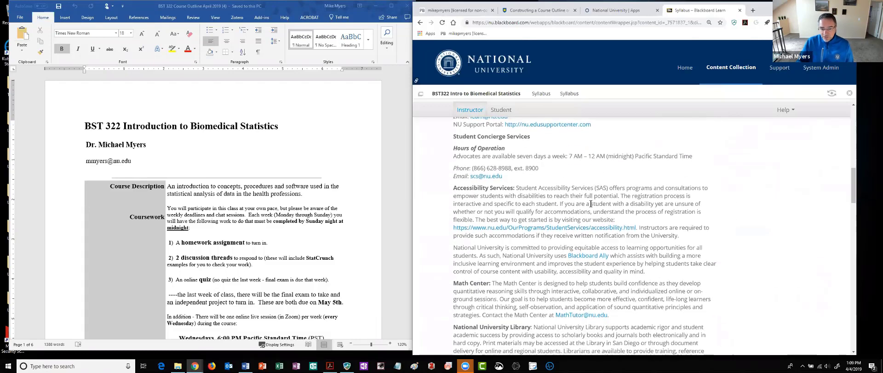
{"action": "scroll", "coordinate": [591, 207], "scroll_direction": "down", "scroll_amount": 3}
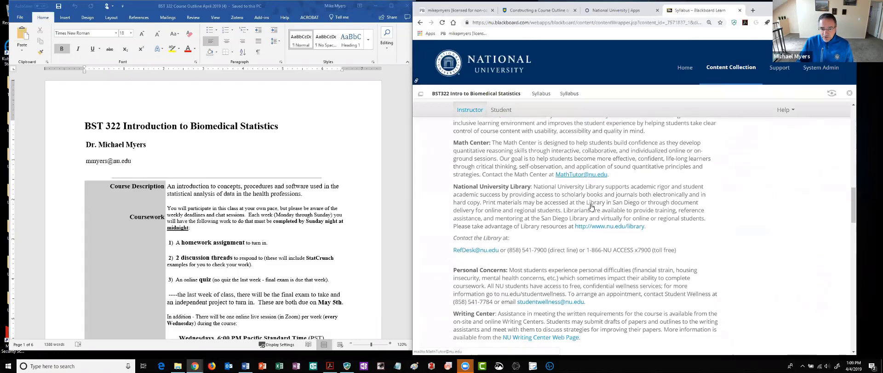
{"action": "scroll", "coordinate": [590, 203], "scroll_direction": "down", "scroll_amount": 1}
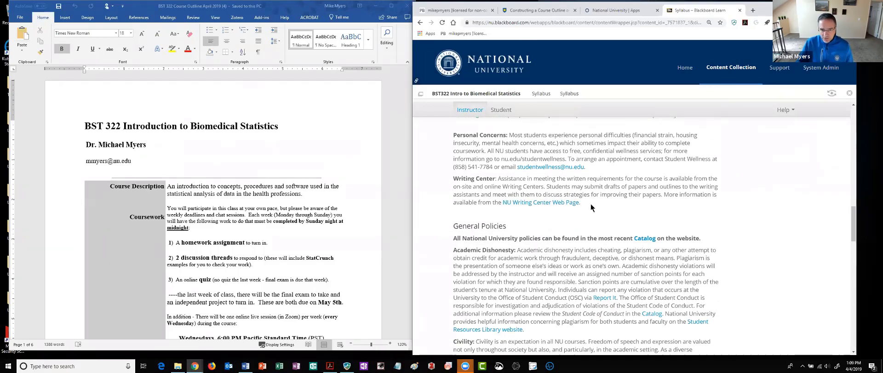
{"action": "scroll", "coordinate": [591, 207], "scroll_direction": "down", "scroll_amount": 1}
{"action": "scroll", "coordinate": [591, 208], "scroll_direction": "down", "scroll_amount": 2}
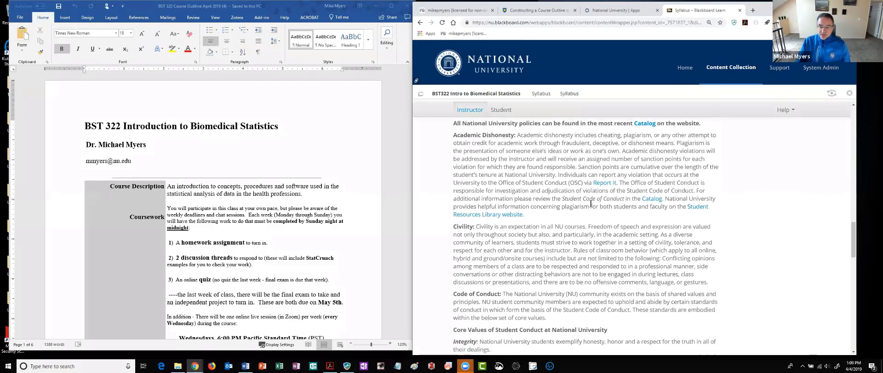
{"action": "scroll", "coordinate": [591, 204], "scroll_direction": "down", "scroll_amount": 2}
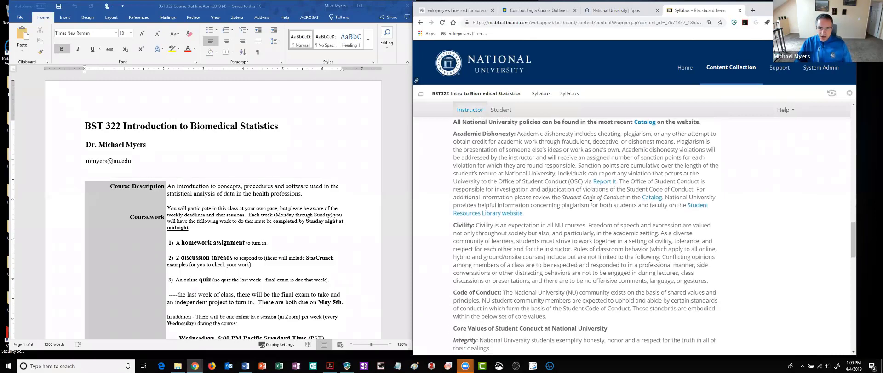
{"action": "scroll", "coordinate": [591, 204], "scroll_direction": "down", "scroll_amount": 3}
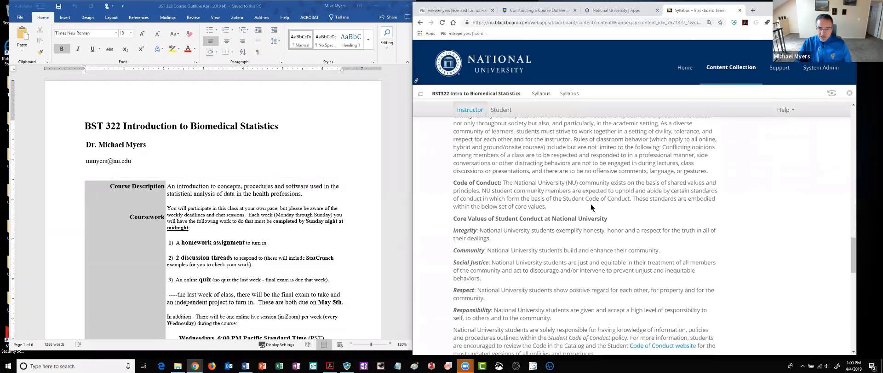
{"action": "scroll", "coordinate": [592, 208], "scroll_direction": "down", "scroll_amount": 1}
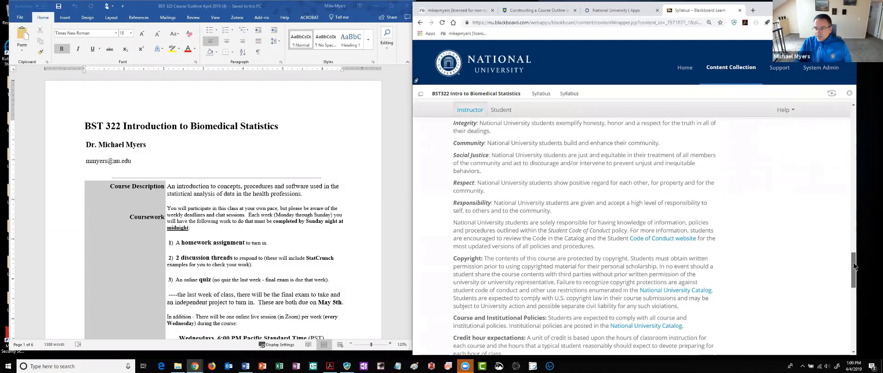
{"action": "left_click_drag", "start_coordinate": [857, 263], "coordinate": [866, 123]}
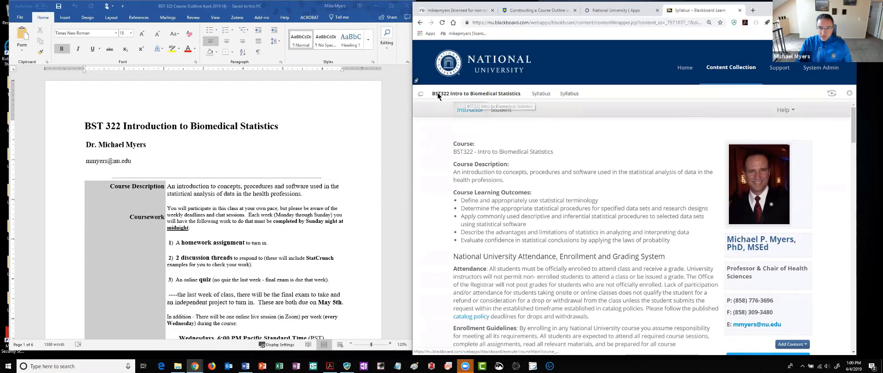
Navigate back to the BST322 Syllabus content area and check the Syllabus and Course Outline item menus
{"action": "left_click", "coordinate": [420, 23]}
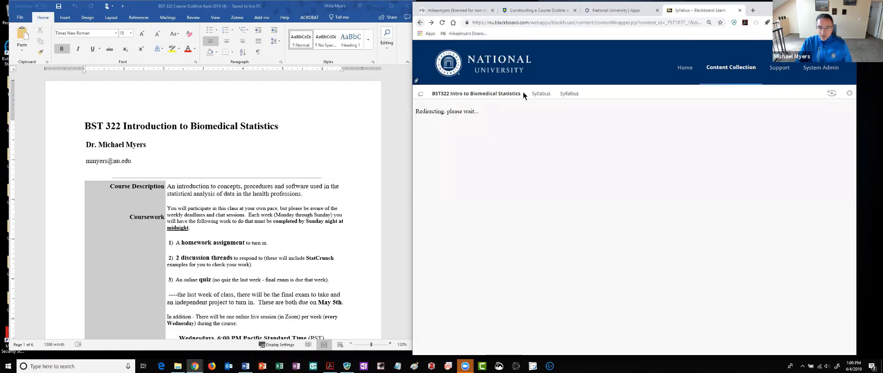
{"action": "left_click", "coordinate": [472, 94]}
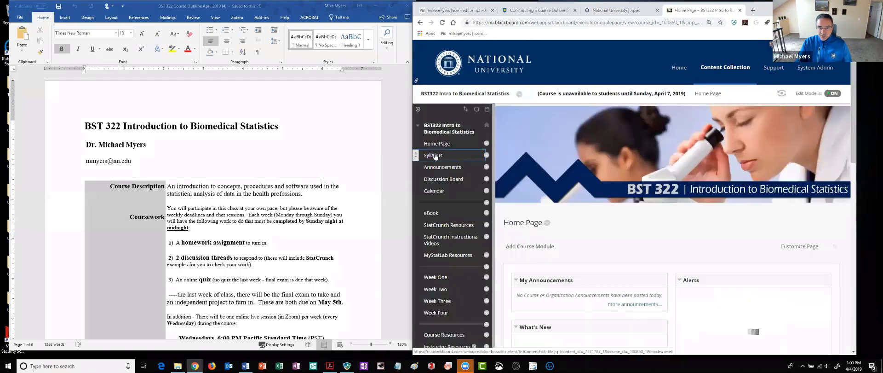
{"action": "key", "text": "alt+Left"}
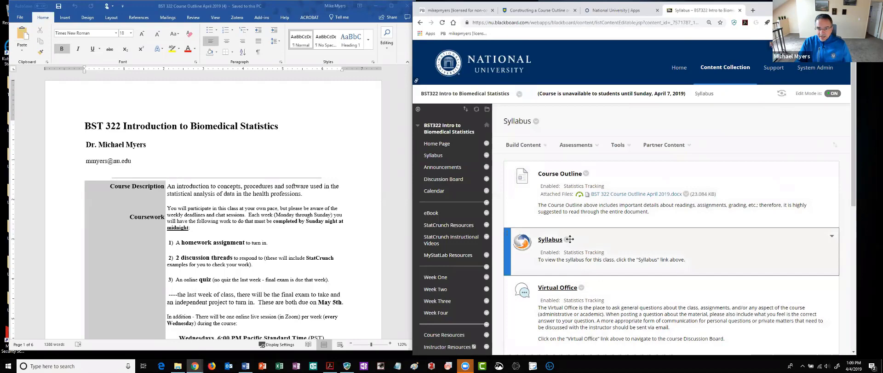
{"action": "left_click", "coordinate": [567, 240]}
{"action": "left_click", "coordinate": [586, 174]}
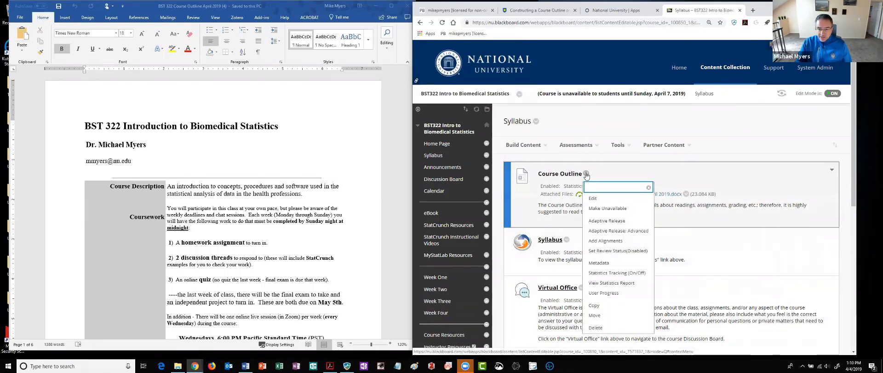
{"action": "left_click", "coordinate": [667, 177]}
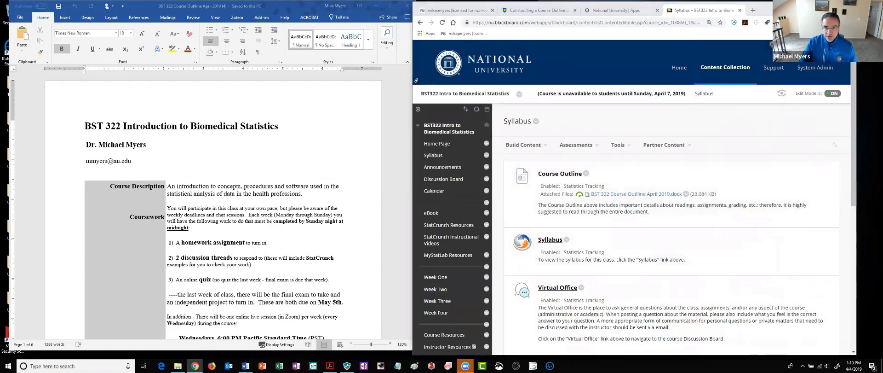
{"action": "key", "text": "alt+Tab"}
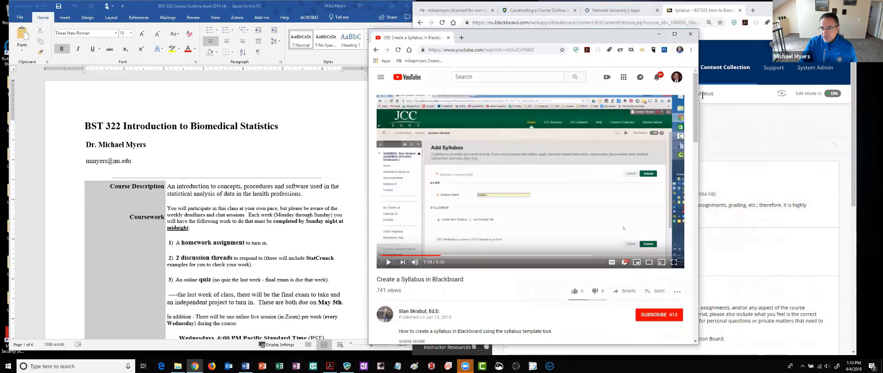
{"action": "left_click_drag", "start_coordinate": [699, 95], "coordinate": [761, 96]}
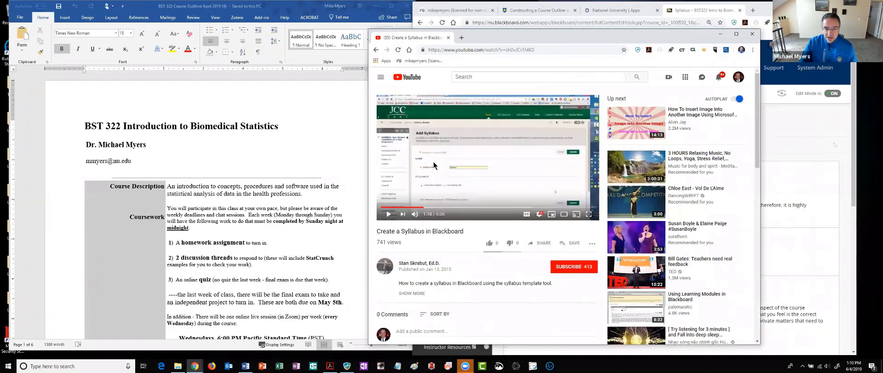
{"action": "left_click", "coordinate": [721, 36]}
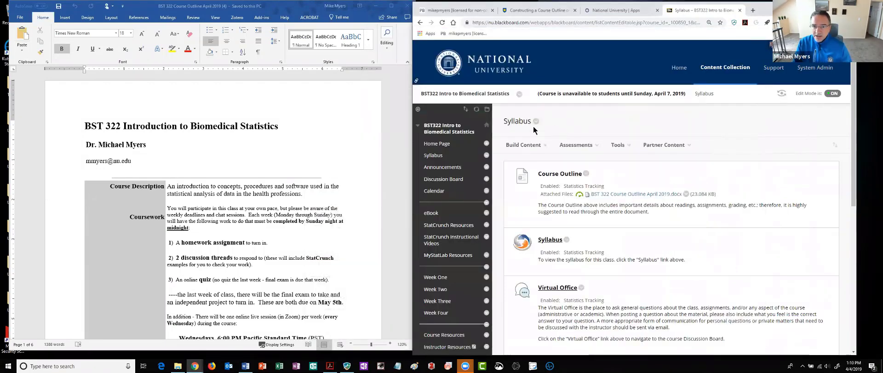
Open the BST322 syllabus and preview it in Student view before returning to Instructor view
{"action": "left_click", "coordinate": [550, 239]}
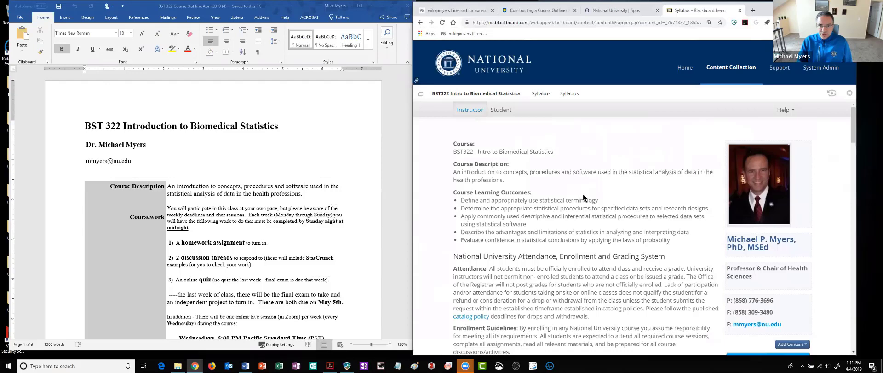
{"action": "left_click", "coordinate": [500, 110]}
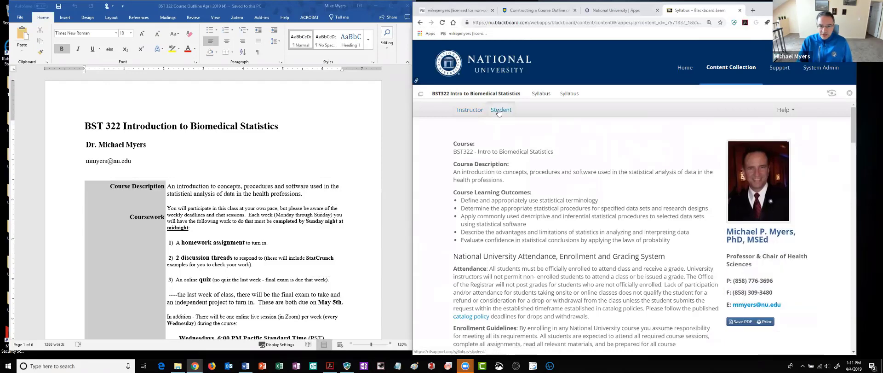
{"action": "left_click", "coordinate": [470, 111]}
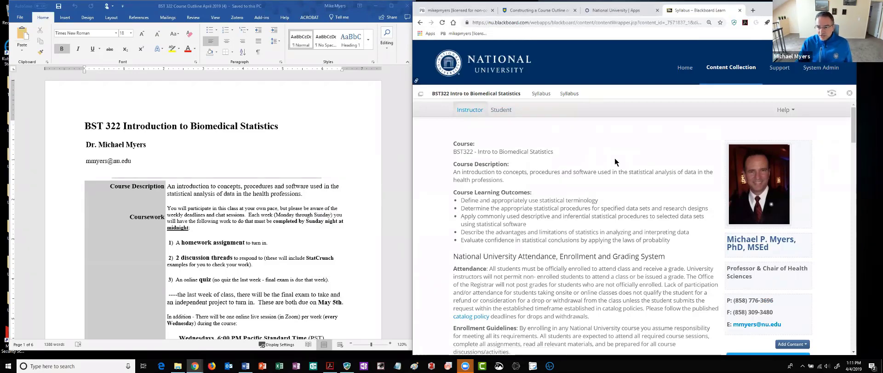
{"action": "scroll", "coordinate": [615, 159], "scroll_direction": "down", "scroll_amount": 1}
{"action": "scroll", "coordinate": [614, 160], "scroll_direction": "down", "scroll_amount": 2}
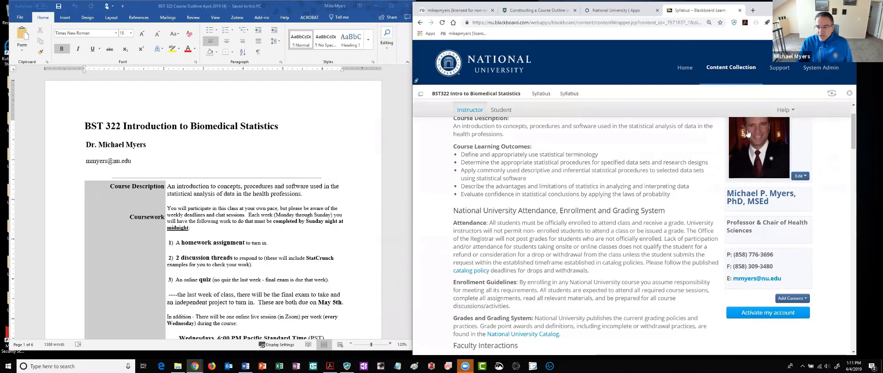
Check the instructor block's editing options and the outcomes text, then activate the syllabus tool account
{"action": "mouse_move", "coordinate": [765, 171]}
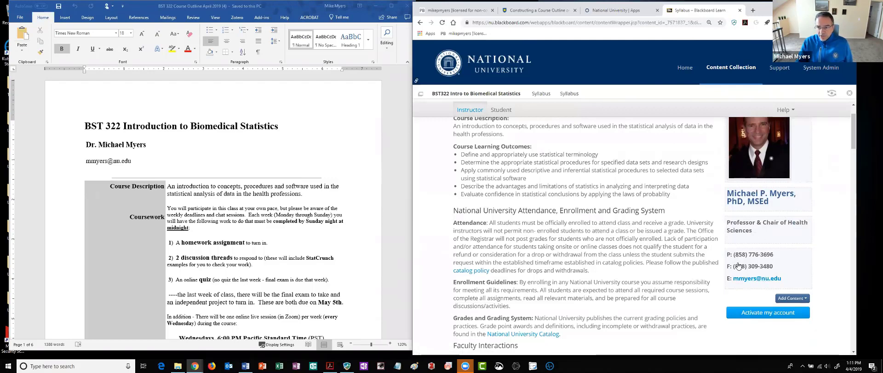
{"action": "mouse_move", "coordinate": [740, 272]}
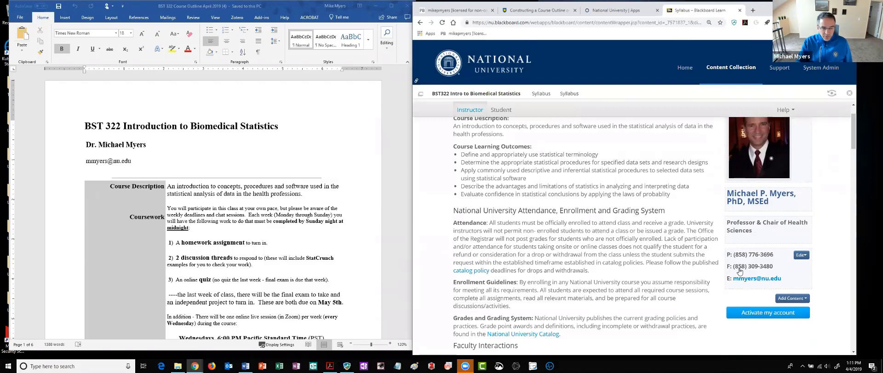
{"action": "mouse_move", "coordinate": [766, 233]}
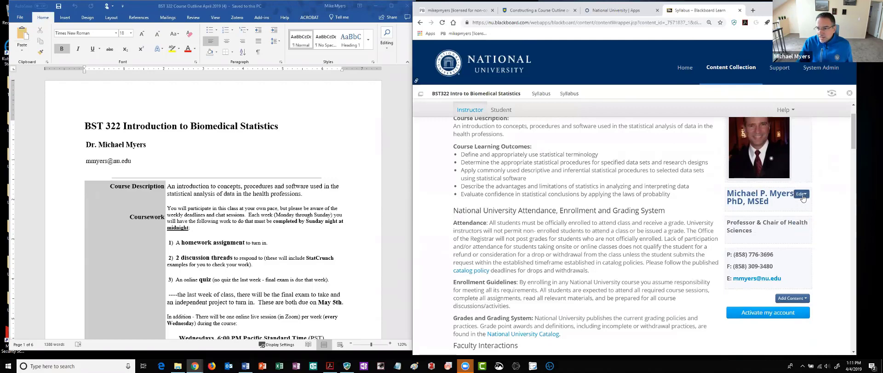
{"action": "left_click", "coordinate": [802, 195]}
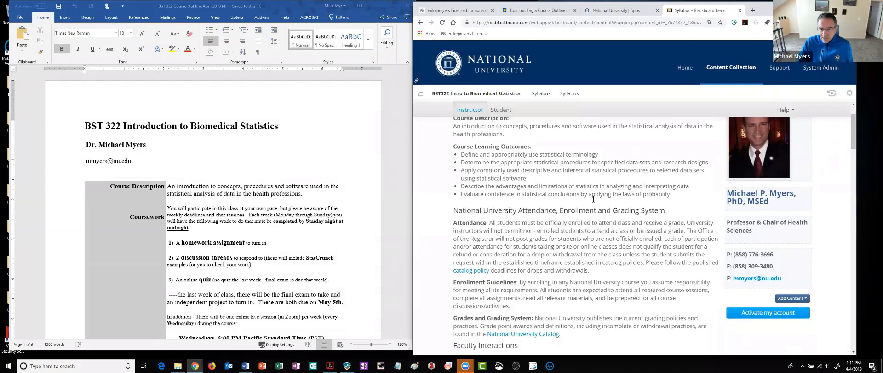
{"action": "left_click_drag", "start_coordinate": [648, 194], "coordinate": [673, 197]}
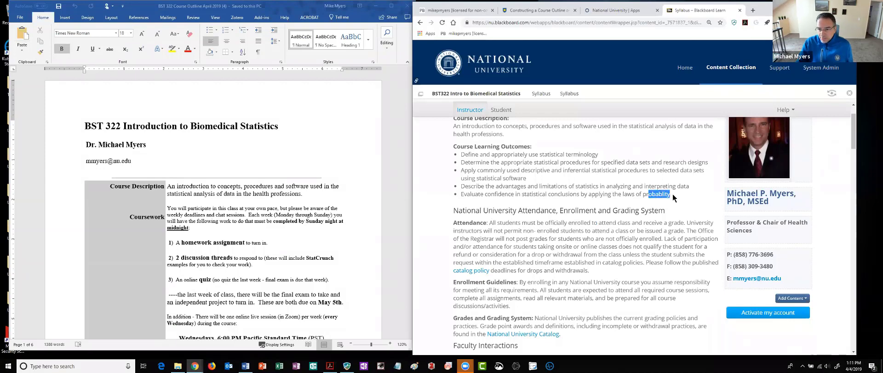
{"action": "left_click", "coordinate": [554, 187]}
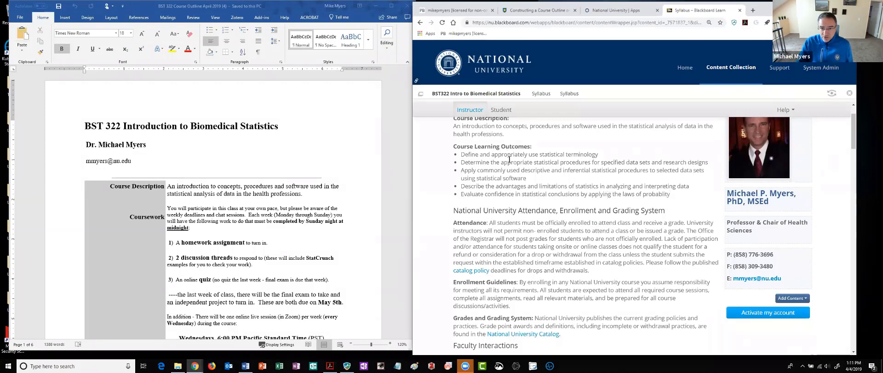
{"action": "left_click_drag", "start_coordinate": [509, 159], "coordinate": [678, 191]}
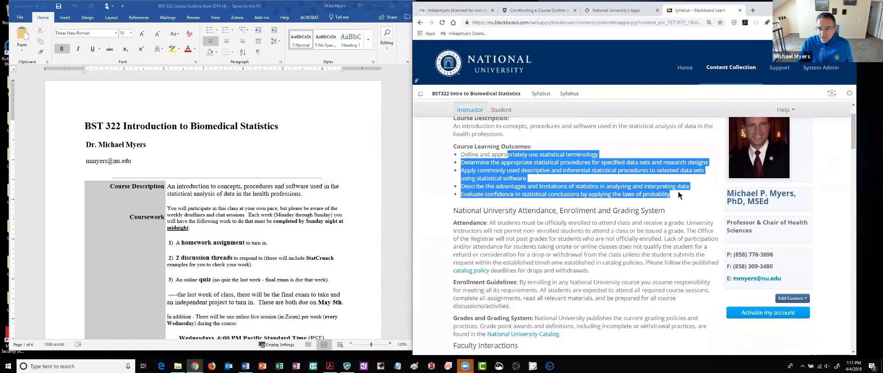
{"action": "left_click", "coordinate": [625, 194]}
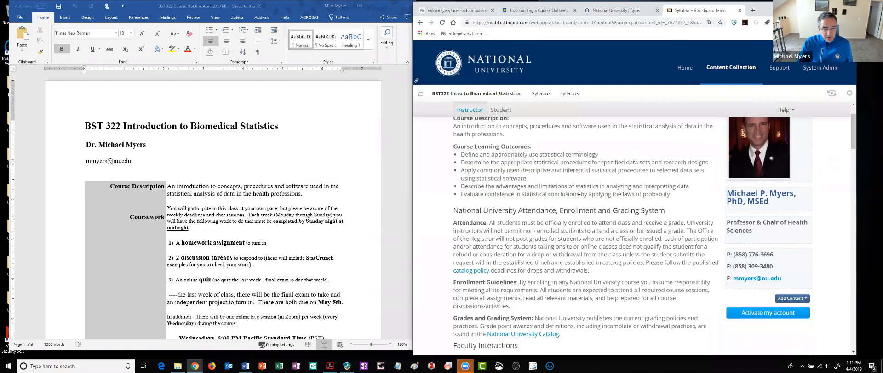
{"action": "mouse_move", "coordinate": [791, 269]}
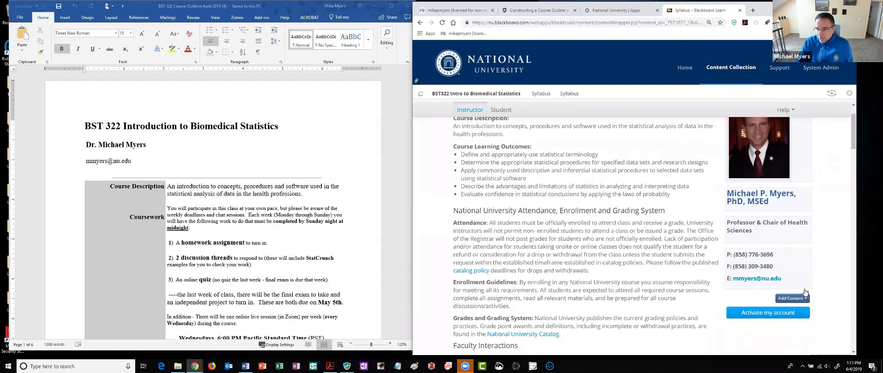
{"action": "left_click", "coordinate": [775, 313]}
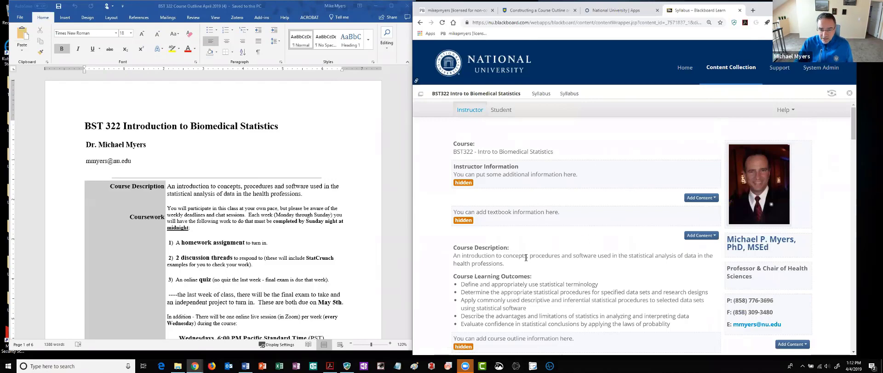
Scroll through the activated syllabus, checking a misspelled outcome word and the Attendance paragraph
{"action": "scroll", "coordinate": [526, 258], "scroll_direction": "down", "scroll_amount": 1}
{"action": "scroll", "coordinate": [575, 270], "scroll_direction": "down", "scroll_amount": 1}
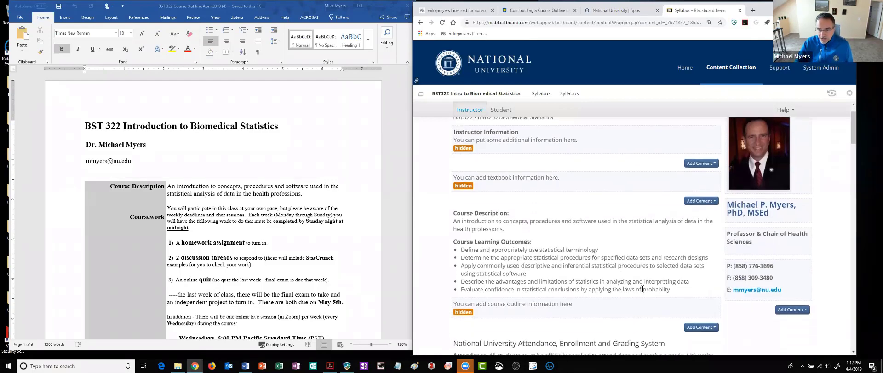
{"action": "left_click_drag", "start_coordinate": [643, 288], "coordinate": [669, 288]}
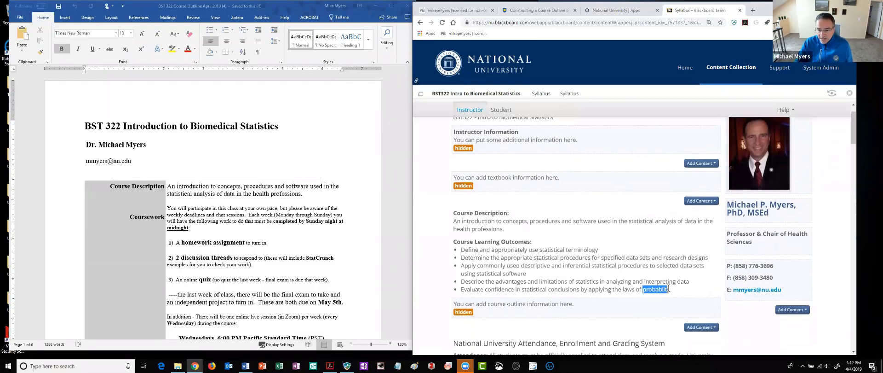
{"action": "left_click", "coordinate": [566, 265]}
{"action": "scroll", "coordinate": [550, 248], "scroll_direction": "down", "scroll_amount": 3}
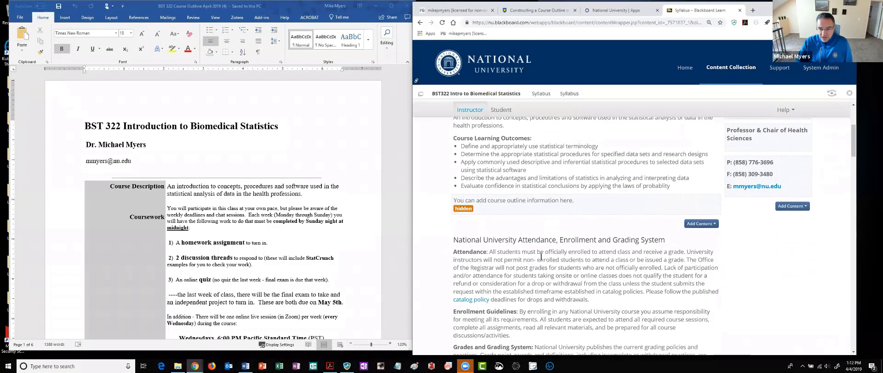
{"action": "left_click_drag", "start_coordinate": [543, 257], "coordinate": [454, 251]}
{"action": "left_click", "coordinate": [532, 239]}
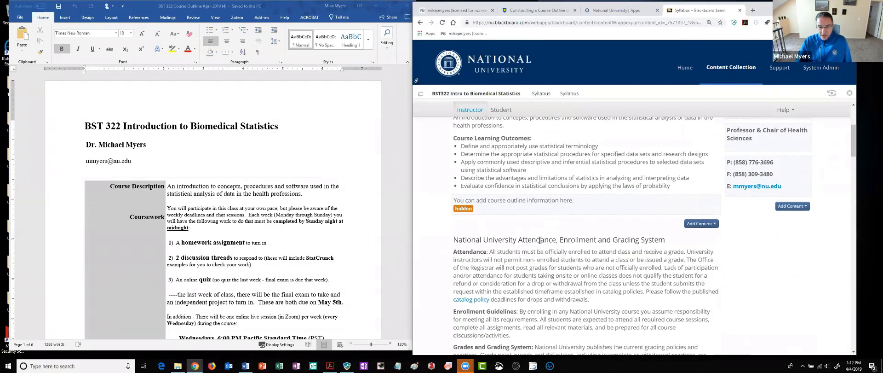
{"action": "scroll", "coordinate": [540, 240], "scroll_direction": "up", "scroll_amount": 3}
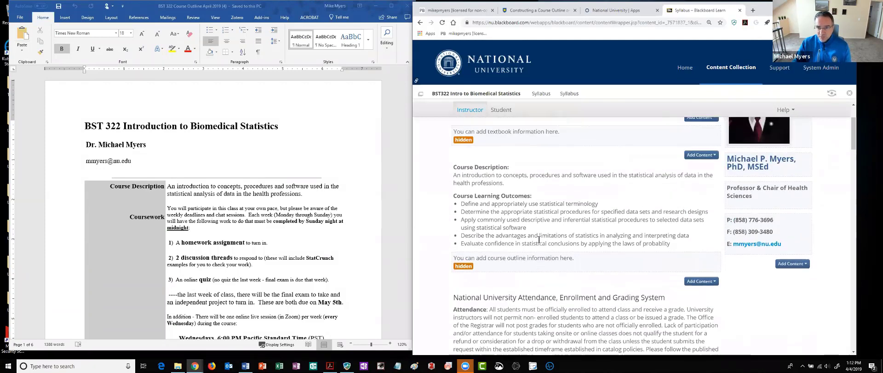
{"action": "scroll", "coordinate": [540, 243], "scroll_direction": "up", "scroll_amount": 1}
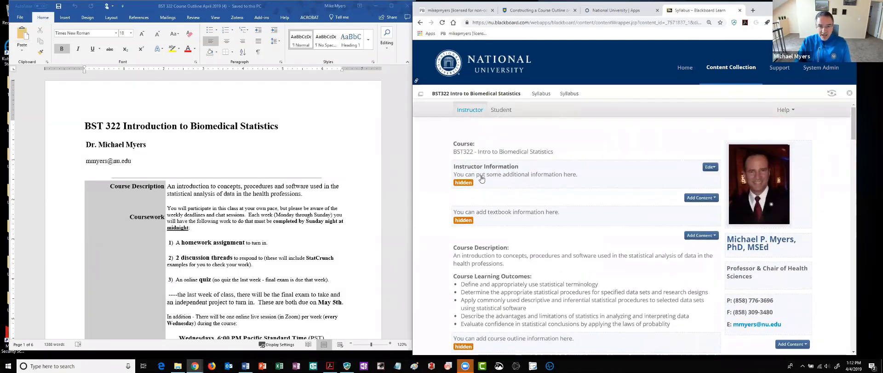
Glance at the Word course outline, then return to the BST322 Syllabus content area
{"action": "left_click", "coordinate": [302, 150]}
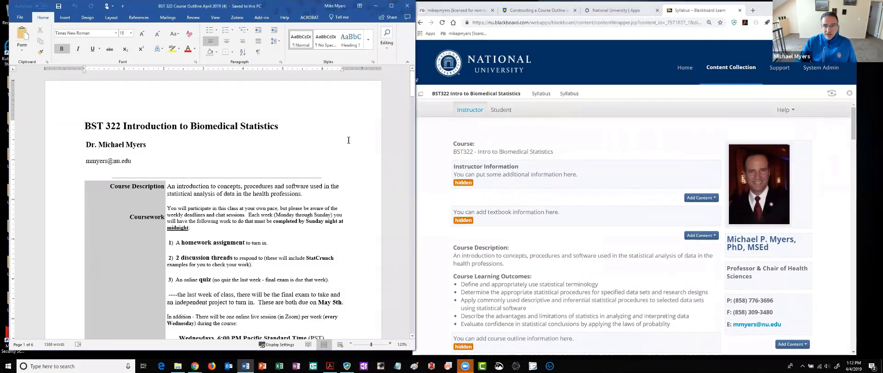
{"action": "left_click", "coordinate": [552, 130]}
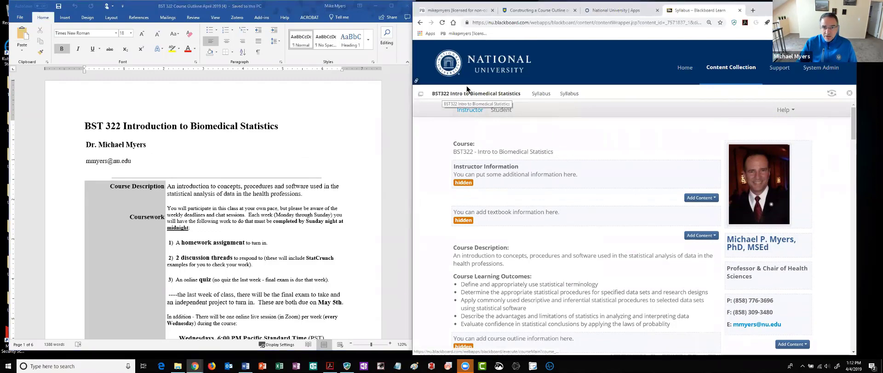
{"action": "left_click", "coordinate": [541, 93]}
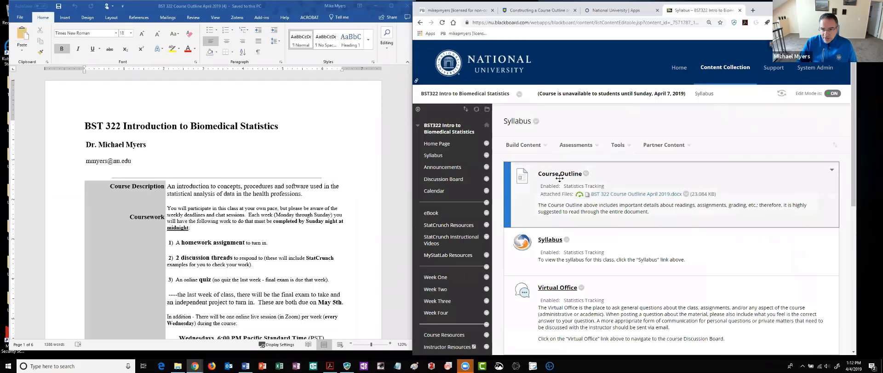
Download 'BST 322 Course Outline April 2019.docx' and reopen the syllabus from the Syllabus item
{"action": "left_click", "coordinate": [600, 194]}
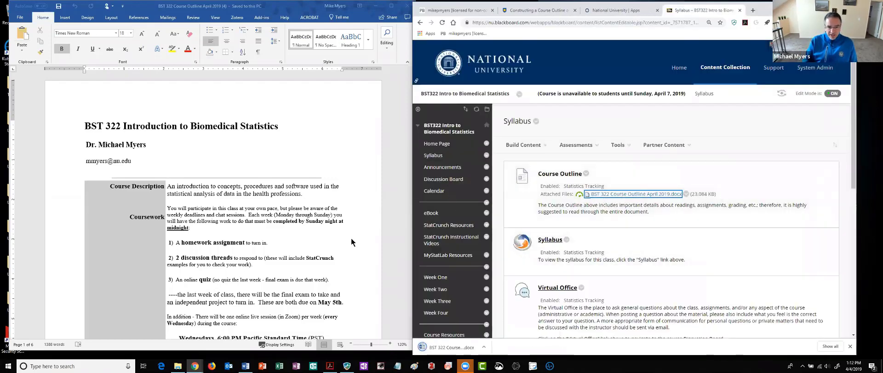
{"action": "left_click", "coordinate": [554, 244]}
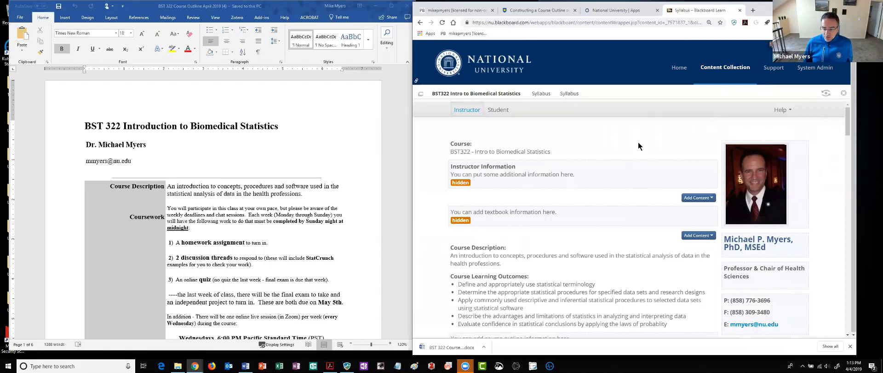
Open the Edit menu (Edit Content, Edit Header, Hide/unhide) for the hidden textbook information block
{"action": "scroll", "coordinate": [592, 229], "scroll_direction": "down", "scroll_amount": 1}
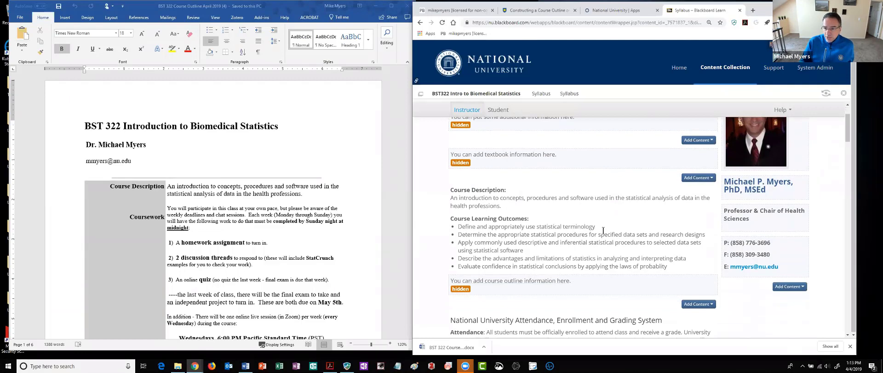
{"action": "scroll", "coordinate": [603, 230], "scroll_direction": "up", "scroll_amount": 1}
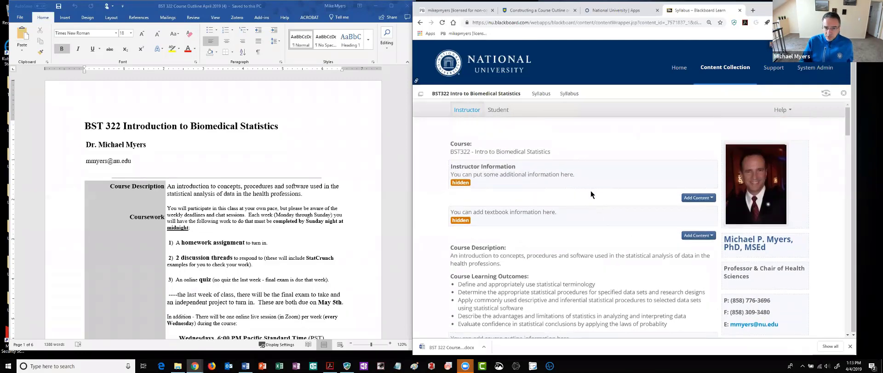
{"action": "mouse_move", "coordinate": [554, 176]}
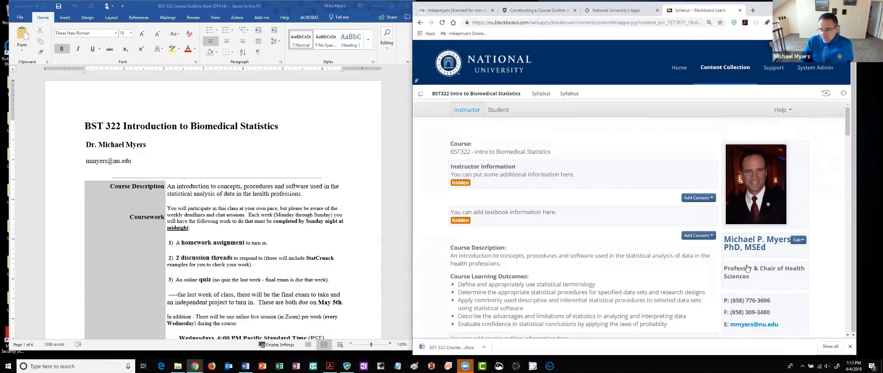
{"action": "mouse_move", "coordinate": [733, 286]}
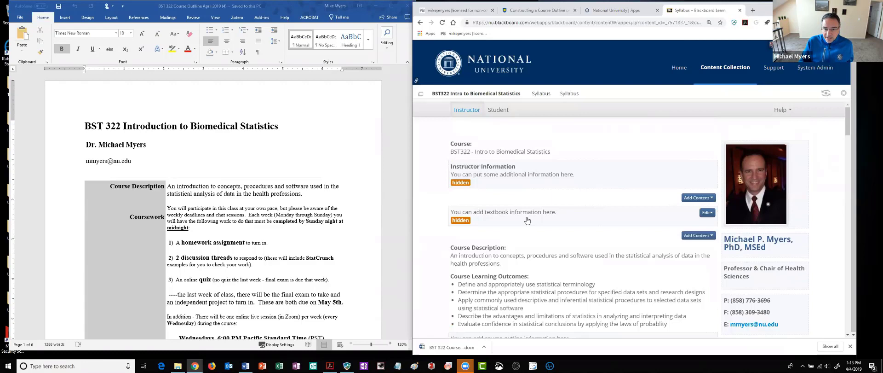
{"action": "mouse_move", "coordinate": [640, 215]}
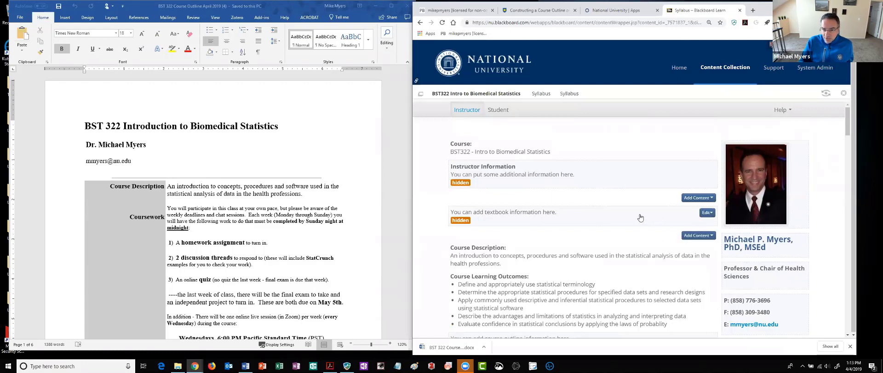
{"action": "left_click", "coordinate": [707, 213]}
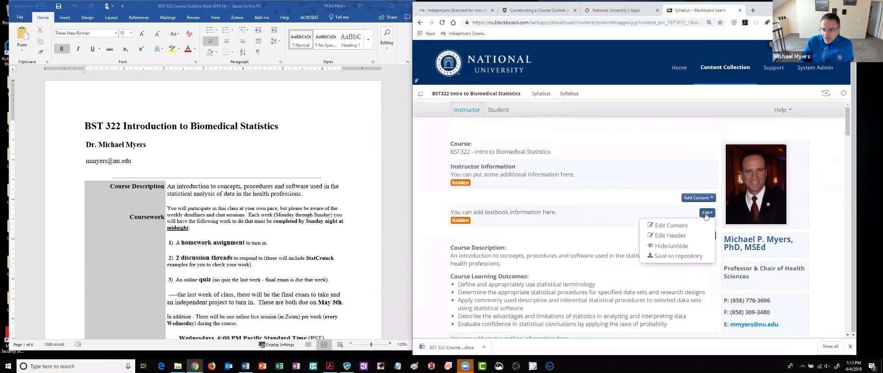
Copy the Required Text book details and ISBN from the Word outline into the textbook block's editor
{"action": "left_click", "coordinate": [680, 227]}
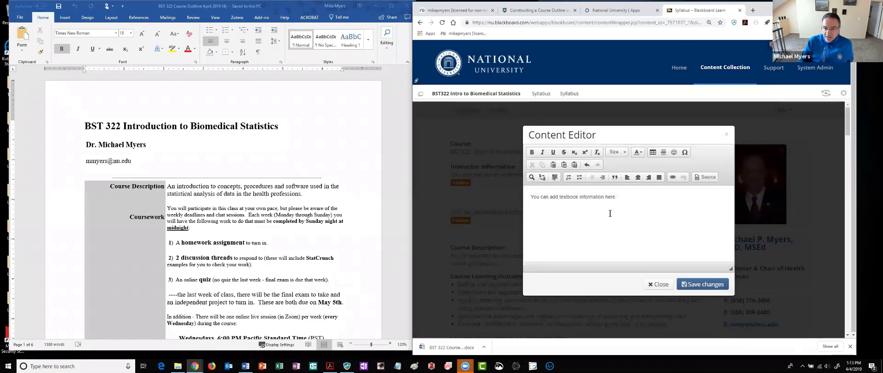
{"action": "left_click", "coordinate": [217, 231]}
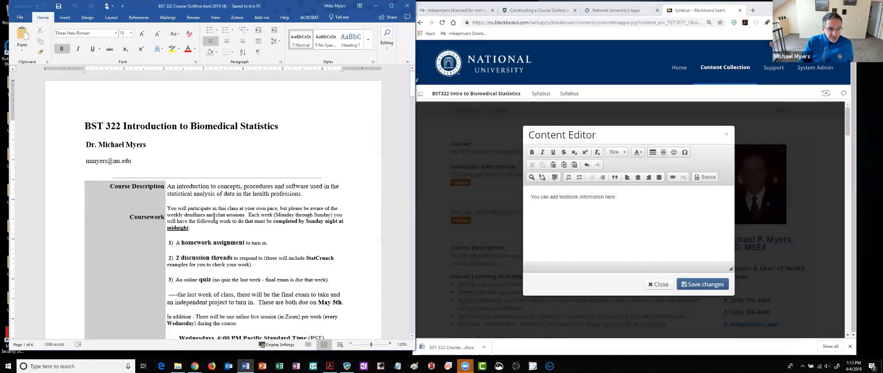
{"action": "scroll", "coordinate": [214, 220], "scroll_direction": "down", "scroll_amount": 3}
{"action": "scroll", "coordinate": [213, 213], "scroll_direction": "down", "scroll_amount": 15}
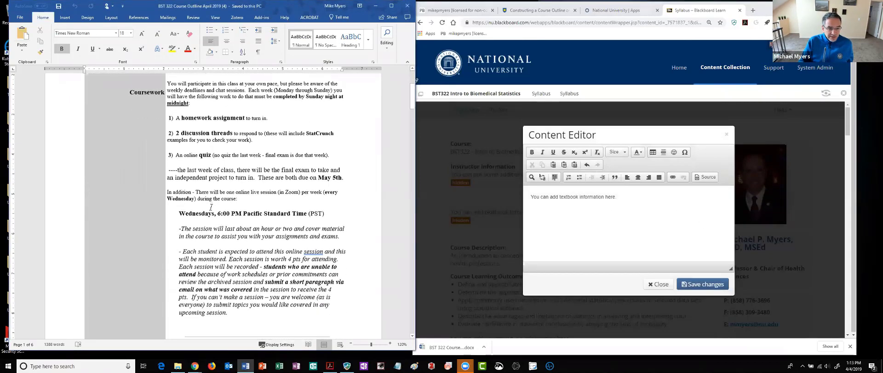
{"action": "scroll", "coordinate": [211, 205], "scroll_direction": "down", "scroll_amount": 4}
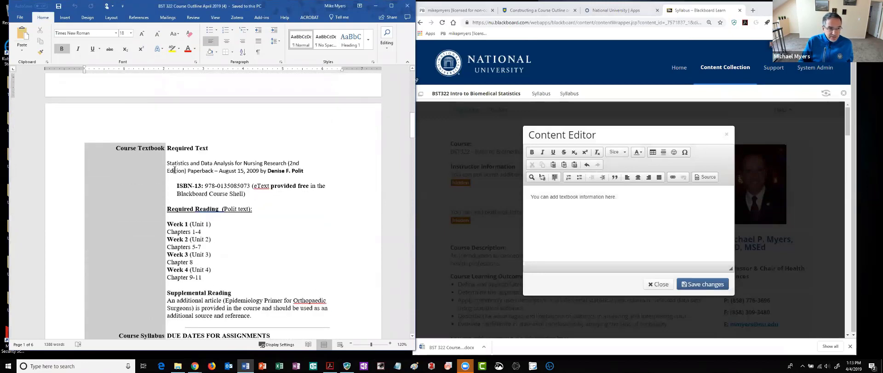
{"action": "left_click_drag", "start_coordinate": [186, 157], "coordinate": [301, 194]}
{"action": "right_click", "coordinate": [243, 170]}
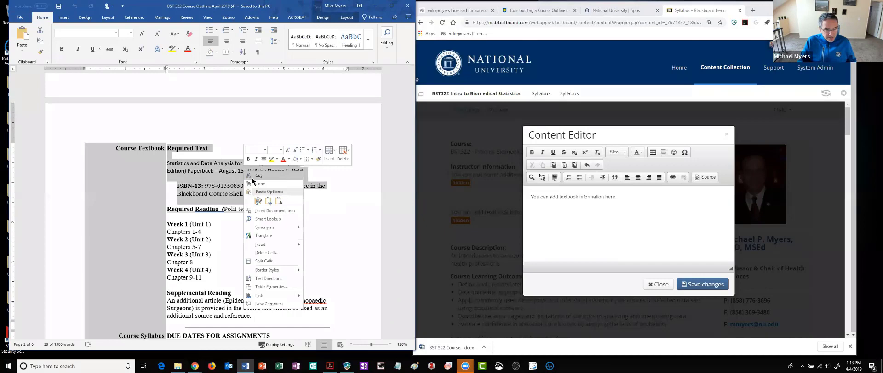
{"action": "left_click", "coordinate": [259, 185]}
{"action": "left_click", "coordinate": [626, 198]}
{"action": "key", "text": "ctrl+v"}
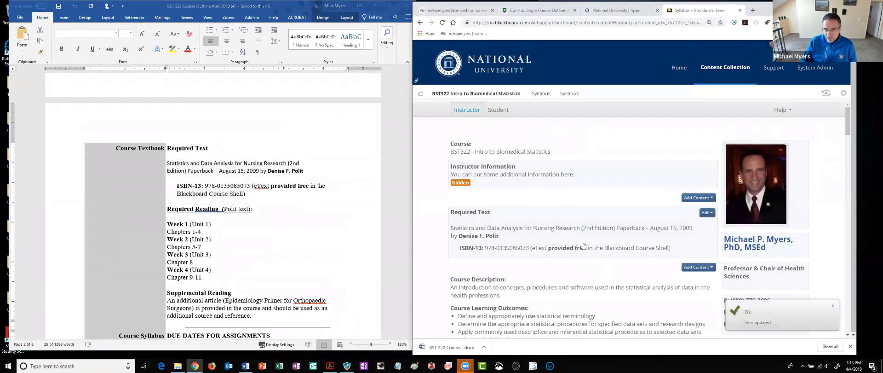
Select the Coursework and Wednesday live-session paragraphs in the Word outline
{"action": "scroll", "coordinate": [557, 259], "scroll_direction": "down", "scroll_amount": 1}
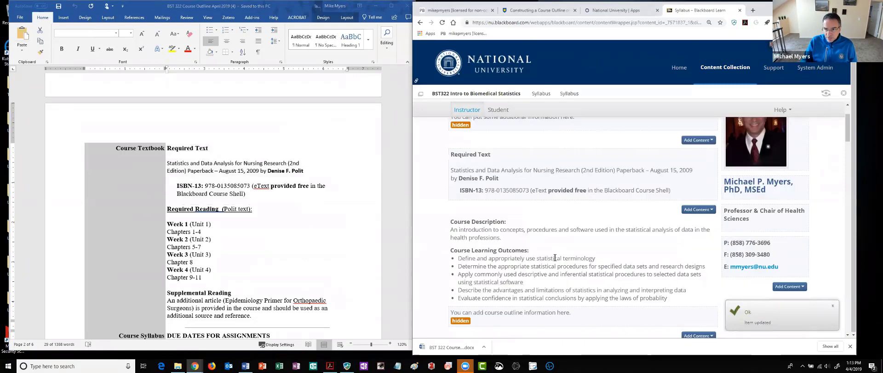
{"action": "scroll", "coordinate": [542, 248], "scroll_direction": "down", "scroll_amount": 1}
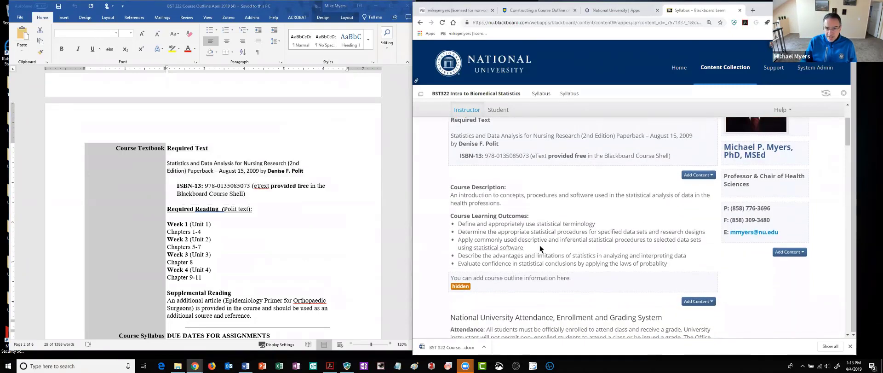
{"action": "scroll", "coordinate": [532, 239], "scroll_direction": "down", "scroll_amount": 1}
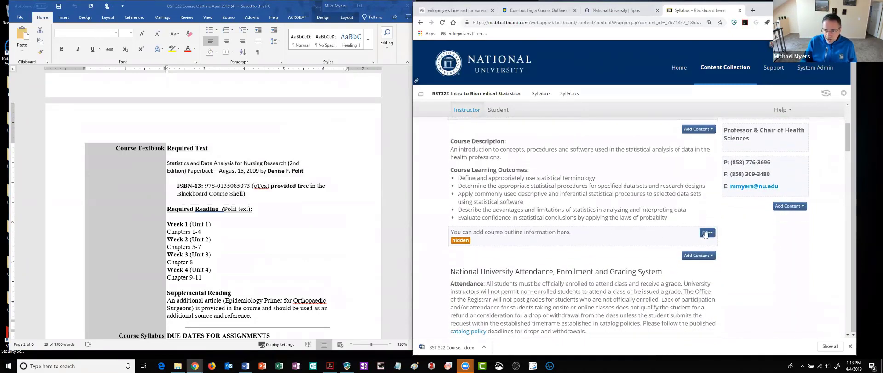
{"action": "left_click", "coordinate": [706, 234]}
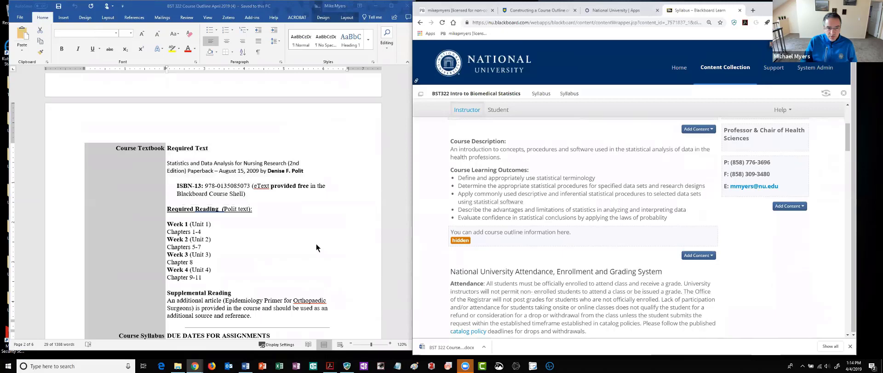
{"action": "key", "text": "alt+Tab"}
{"action": "scroll", "coordinate": [163, 192], "scroll_direction": "down", "scroll_amount": 1}
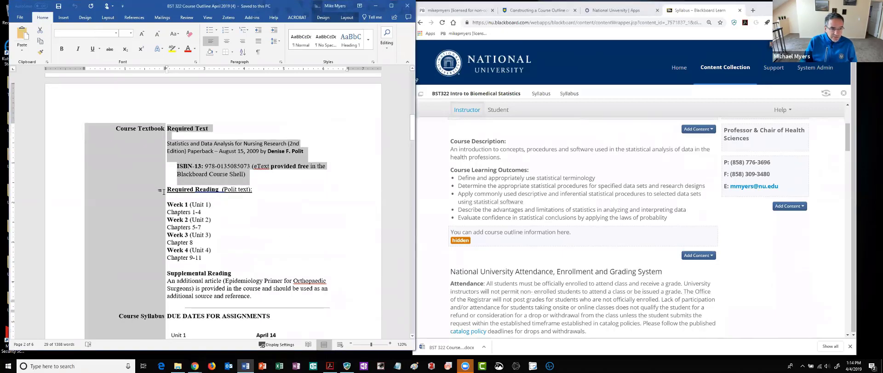
{"action": "scroll", "coordinate": [180, 207], "scroll_direction": "down", "scroll_amount": 3}
{"action": "left_click", "coordinate": [191, 210]}
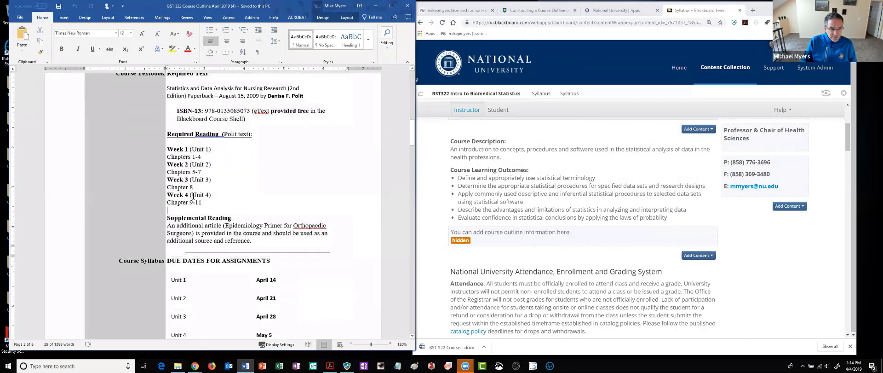
{"action": "left_click_drag", "start_coordinate": [168, 131], "coordinate": [171, 132]}
{"action": "scroll", "coordinate": [175, 138], "scroll_direction": "up", "scroll_amount": 3}
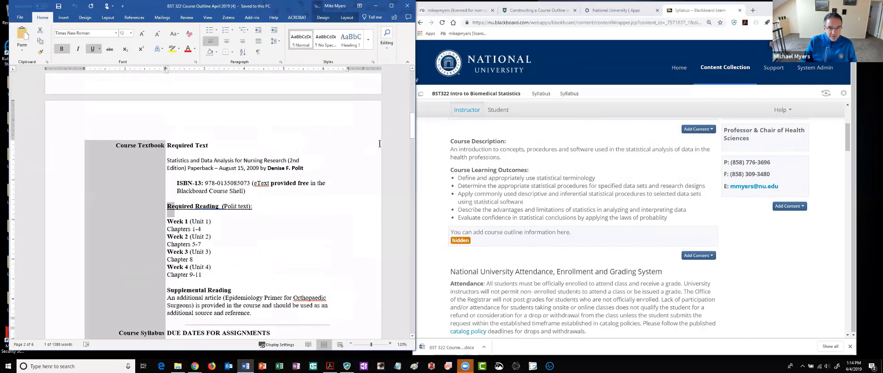
{"action": "key", "text": "shift+Up"}
{"action": "key", "text": "shift+Up"}
{"action": "key", "text": "shift+Up"}
{"action": "key", "text": "shift+Up"}
{"action": "key", "text": "shift+Up"}
{"action": "key", "text": "shift+Up"}
{"action": "key", "text": "shift+Up"}
{"action": "key", "text": "shift+Up"}
{"action": "key", "text": "shift+Up"}
{"action": "key", "text": "shift+Up"}
{"action": "key", "text": "shift+Up"}
{"action": "key", "text": "shift+Up"}
{"action": "key", "text": "shift+Up"}
{"action": "key", "text": "shift+Up"}
{"action": "key", "text": "shift+Up"}
{"action": "key", "text": "shift+Up"}
{"action": "key", "text": "shift+Up"}
{"action": "key", "text": "shift+Up"}
{"action": "key", "text": "shift+Up"}
{"action": "key", "text": "shift+Up"}
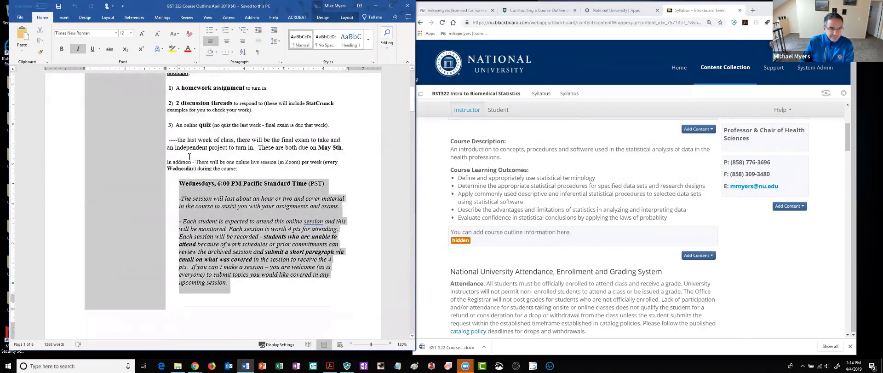
{"action": "scroll", "coordinate": [252, 246], "scroll_direction": "down", "scroll_amount": 1}
Paste the coursework and live-session text into the course outline block and save it
{"action": "left_click", "coordinate": [707, 233]}
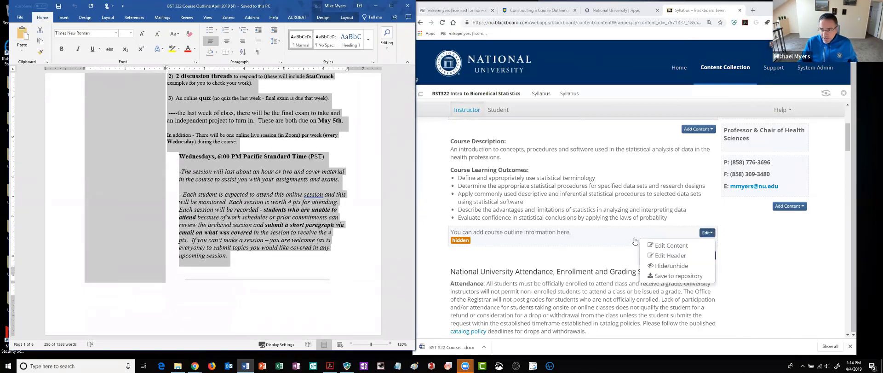
{"action": "left_click", "coordinate": [670, 245]}
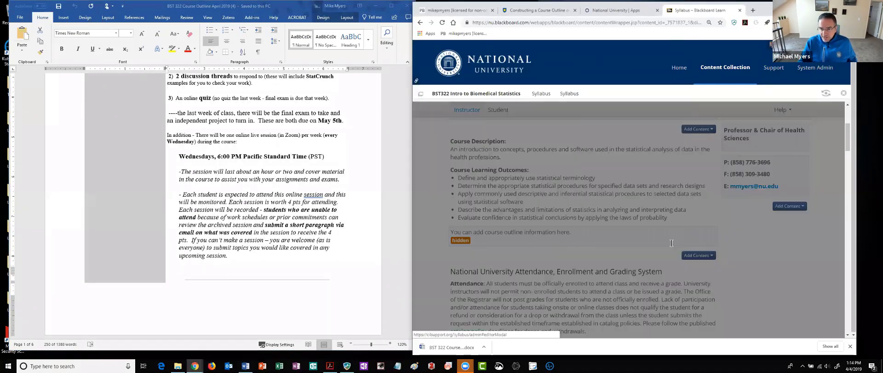
{"action": "key", "text": "ctrl+v"}
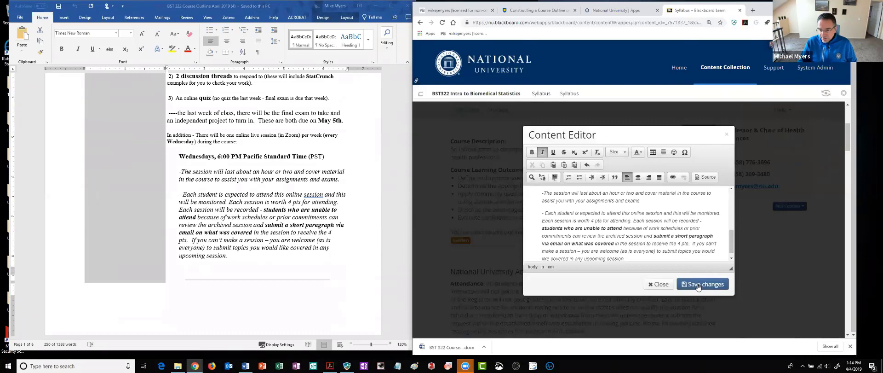
{"action": "left_click", "coordinate": [699, 285]}
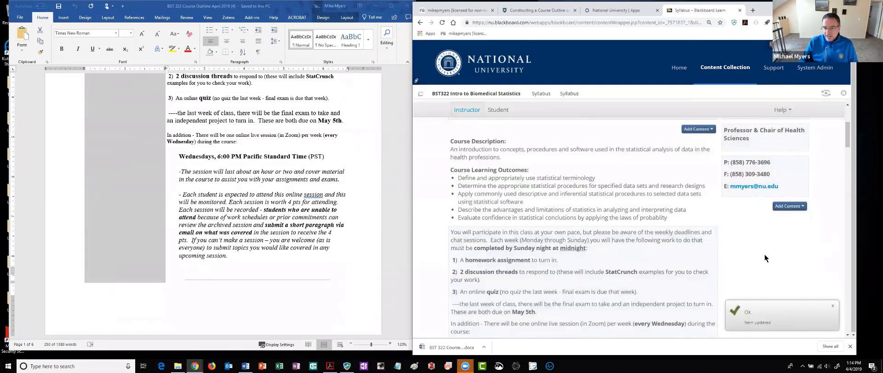
{"action": "scroll", "coordinate": [761, 252], "scroll_direction": "down", "scroll_amount": 1}
{"action": "scroll", "coordinate": [763, 234], "scroll_direction": "down", "scroll_amount": 4}
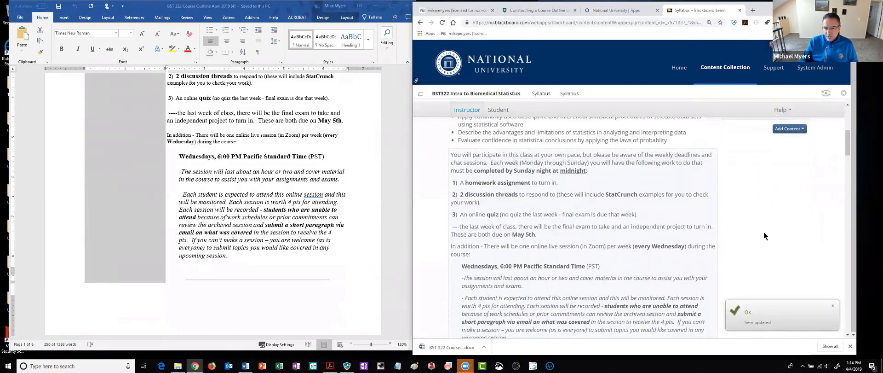
{"action": "scroll", "coordinate": [764, 235], "scroll_direction": "down", "scroll_amount": 1}
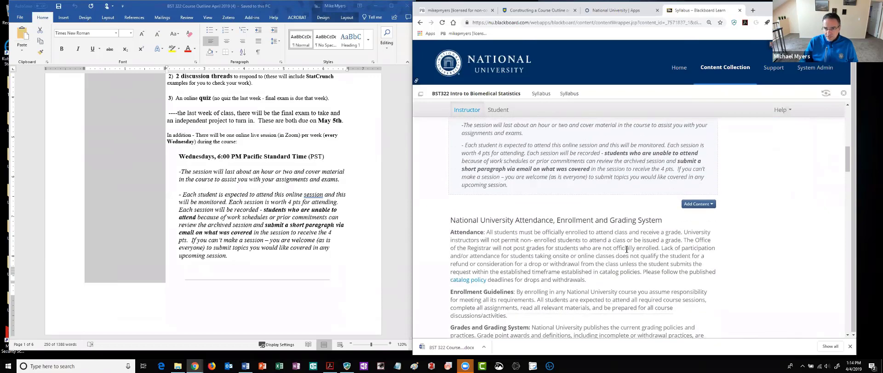
{"action": "scroll", "coordinate": [627, 249], "scroll_direction": "down", "scroll_amount": 7}
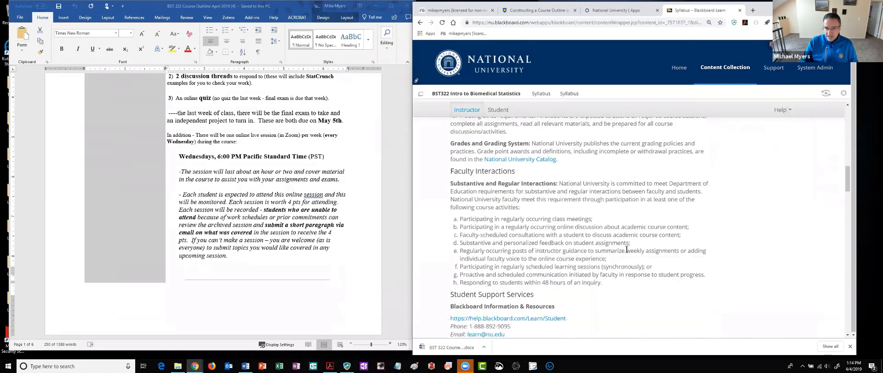
{"action": "scroll", "coordinate": [627, 249], "scroll_direction": "down", "scroll_amount": 10}
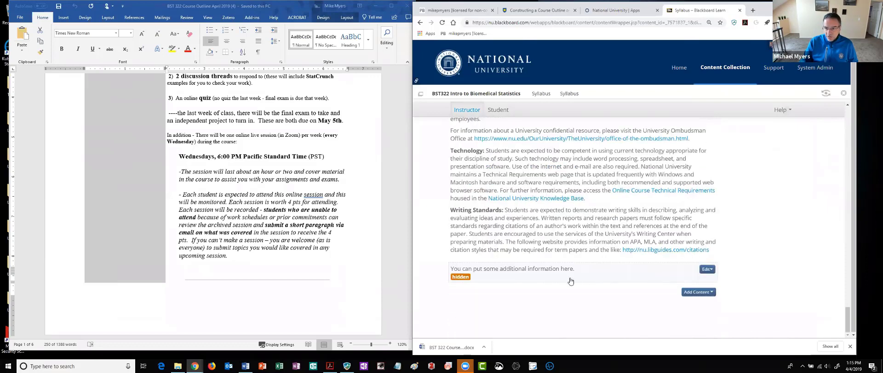
{"action": "left_click", "coordinate": [850, 345]}
{"action": "scroll", "coordinate": [853, 317], "scroll_direction": "up", "scroll_amount": 1}
{"action": "left_click_drag", "start_coordinate": [853, 317], "coordinate": [854, 115]}
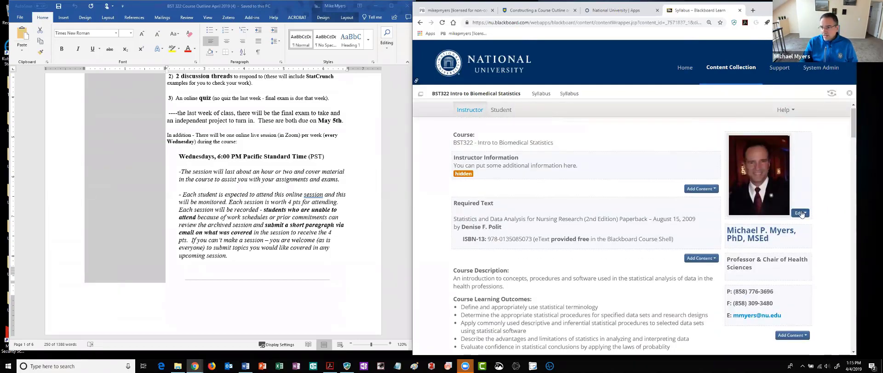
{"action": "left_click", "coordinate": [802, 214]}
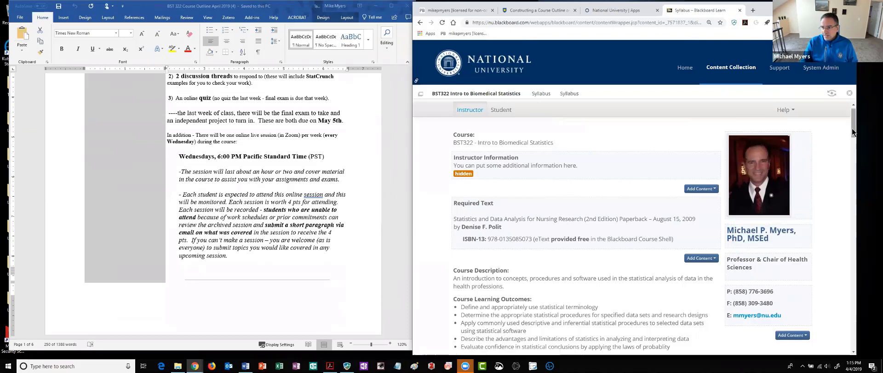
{"action": "scroll", "coordinate": [810, 151], "scroll_direction": "down", "scroll_amount": 2}
{"action": "scroll", "coordinate": [564, 133], "scroll_direction": "up", "scroll_amount": 2}
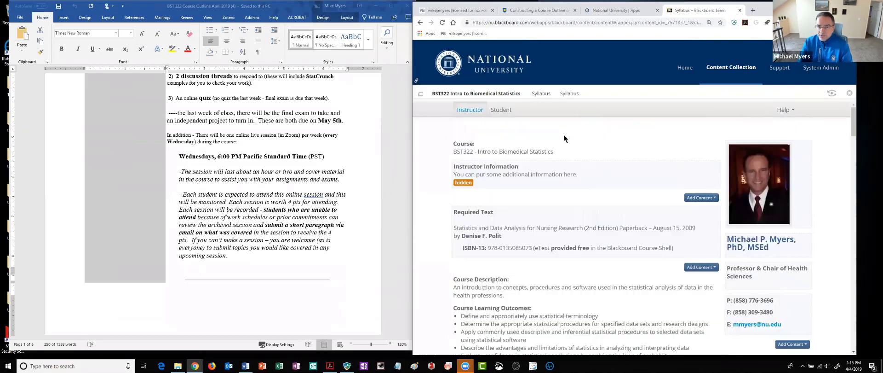
Switch the BST322 syllabus to the Student view and scroll through it
{"action": "left_click", "coordinate": [501, 109]}
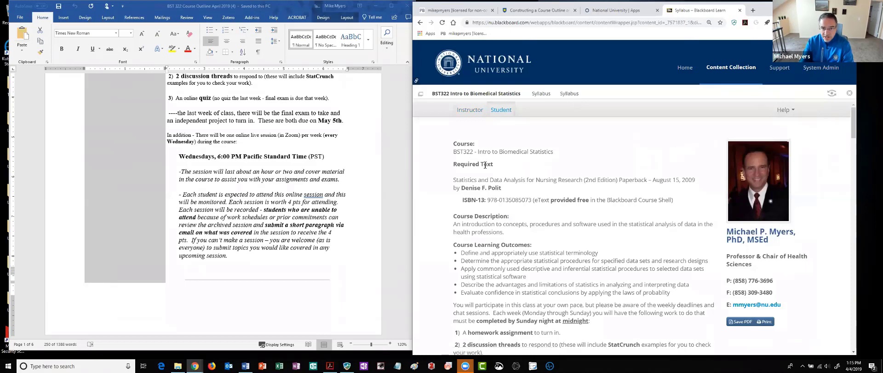
{"action": "scroll", "coordinate": [485, 165], "scroll_direction": "down", "scroll_amount": 3}
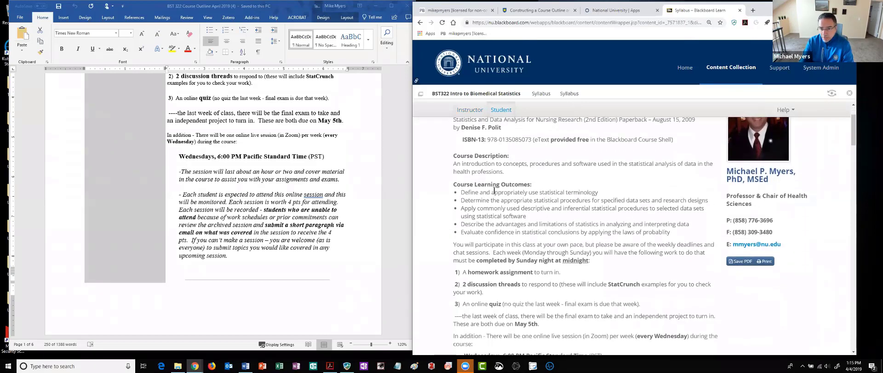
{"action": "scroll", "coordinate": [494, 190], "scroll_direction": "down", "scroll_amount": 3}
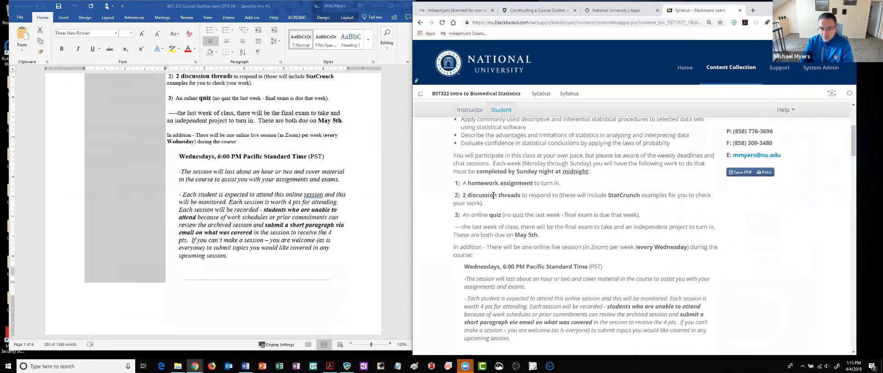
{"action": "scroll", "coordinate": [493, 195], "scroll_direction": "down", "scroll_amount": 6}
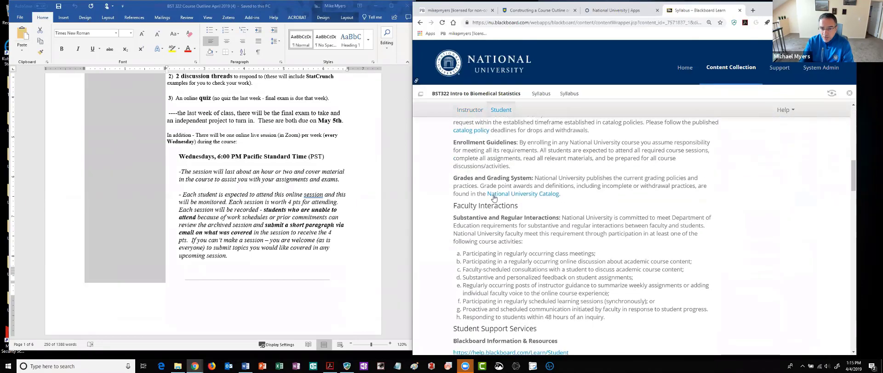
{"action": "scroll", "coordinate": [494, 198], "scroll_direction": "down", "scroll_amount": 3}
{"action": "scroll", "coordinate": [682, 121], "scroll_direction": "up", "scroll_amount": 15}
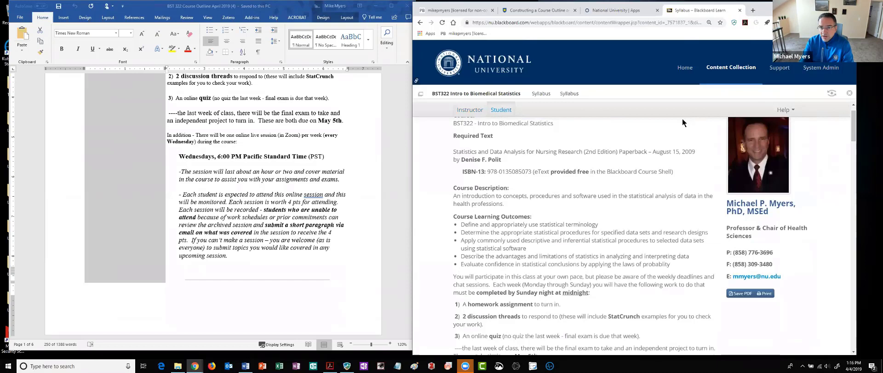
Make the Course Outline item unavailable to students
{"action": "left_click", "coordinate": [506, 94]}
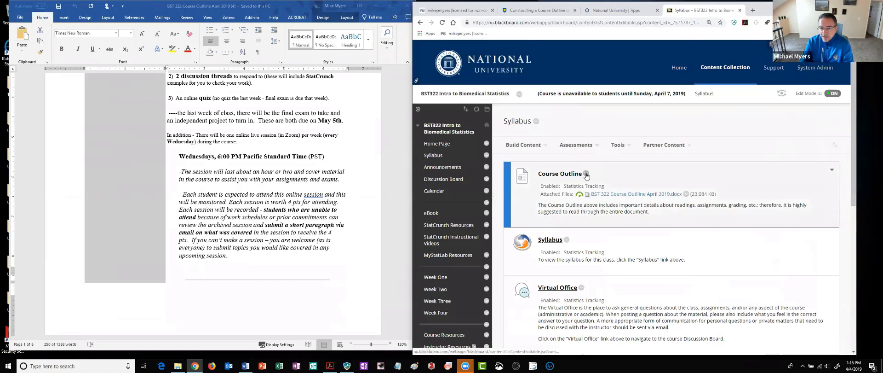
{"action": "left_click", "coordinate": [587, 174]}
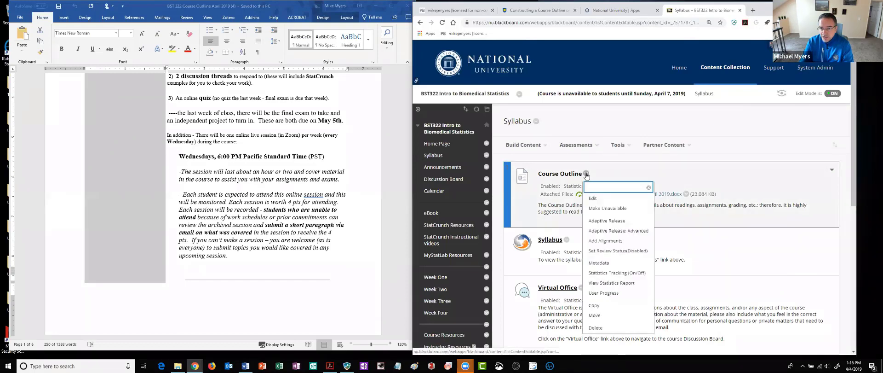
{"action": "left_click", "coordinate": [622, 210]}
Turn on Student Preview for the BST322 course
{"action": "scroll", "coordinate": [589, 230], "scroll_direction": "down", "scroll_amount": 2}
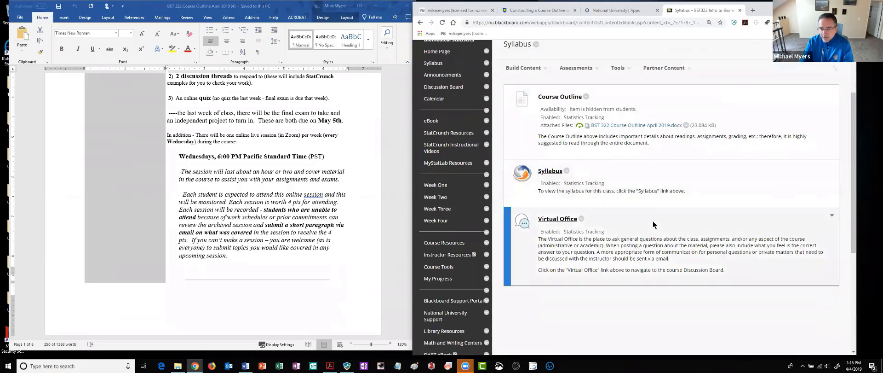
{"action": "scroll", "coordinate": [652, 220], "scroll_direction": "up", "scroll_amount": 2}
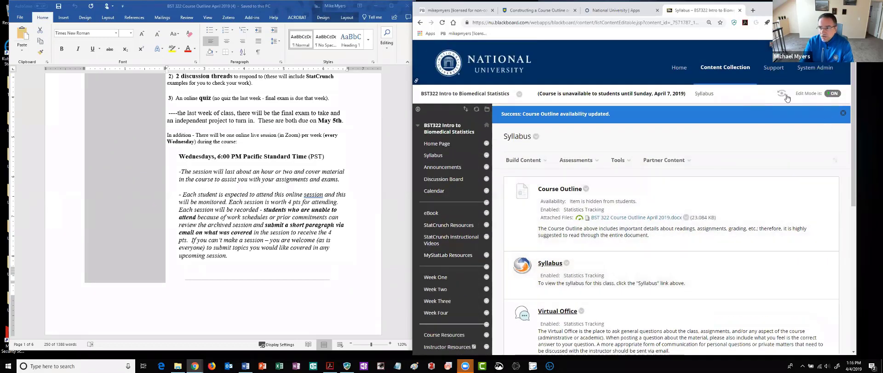
{"action": "left_click", "coordinate": [782, 94]}
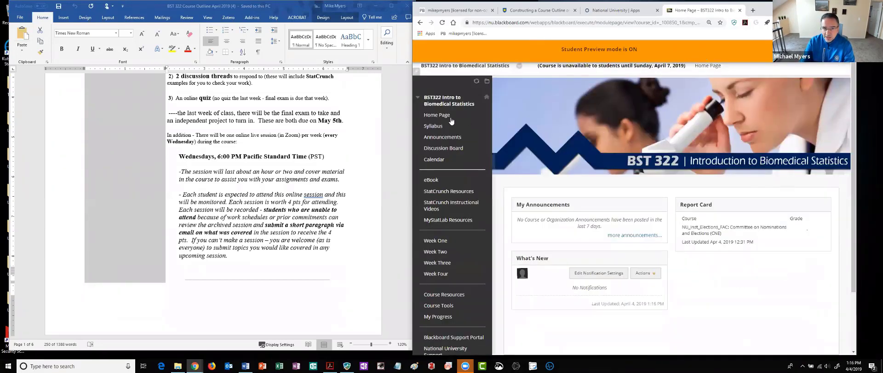
Open the Syllabus from the course menu in Student Preview and widen the window
{"action": "left_click", "coordinate": [434, 126]}
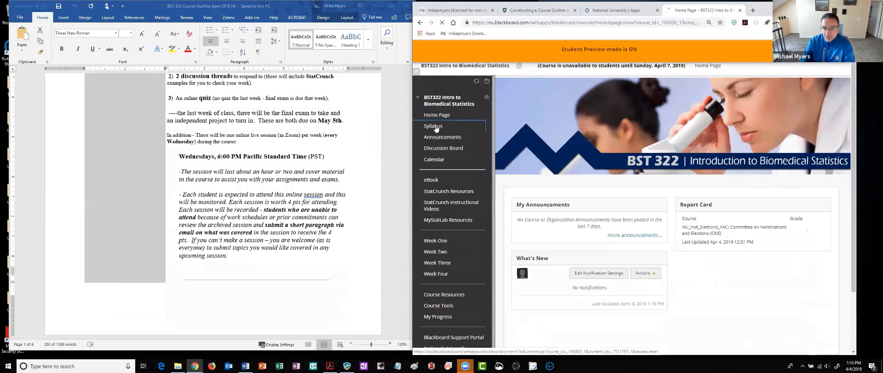
{"action": "left_click_drag", "start_coordinate": [351, 133], "coordinate": [352, 134]}
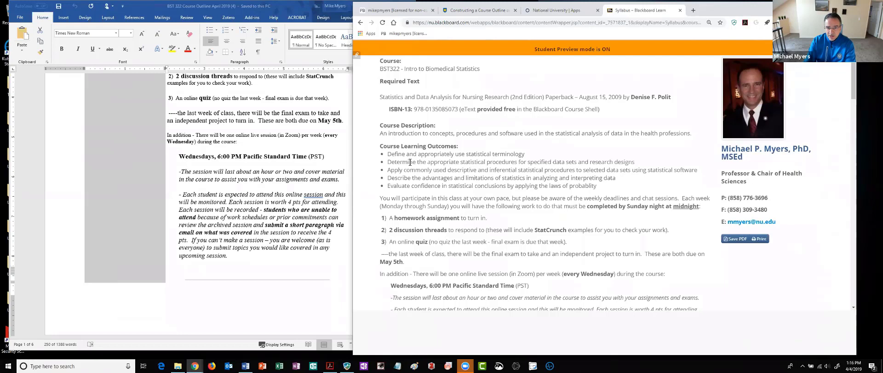
{"action": "scroll", "coordinate": [415, 162], "scroll_direction": "down", "scroll_amount": 3}
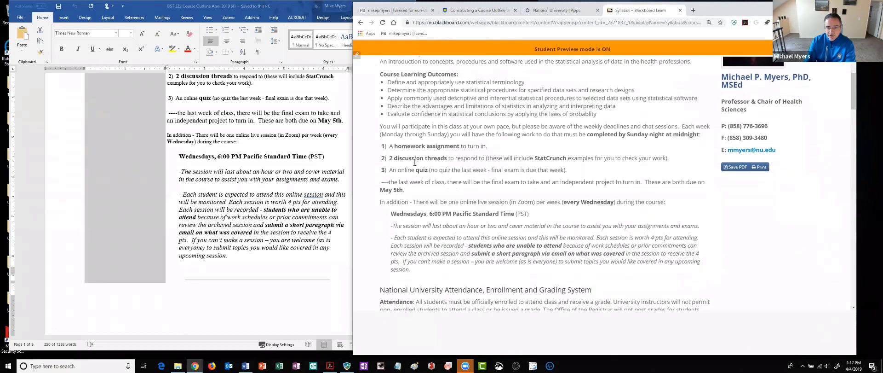
{"action": "scroll", "coordinate": [415, 162], "scroll_direction": "down", "scroll_amount": 3}
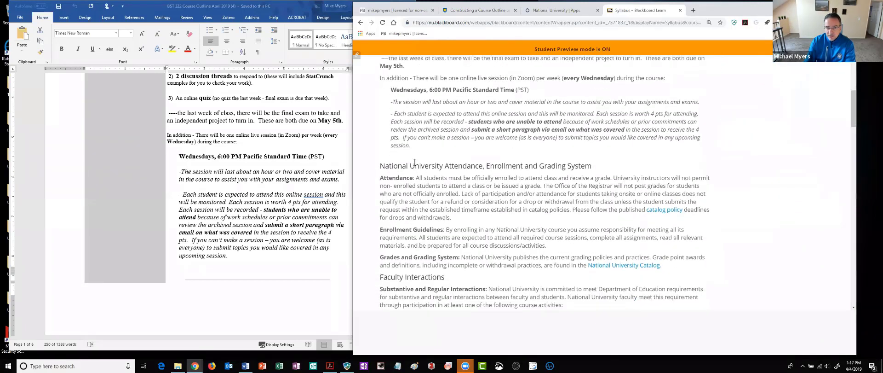
{"action": "scroll", "coordinate": [415, 162], "scroll_direction": "down", "scroll_amount": 1}
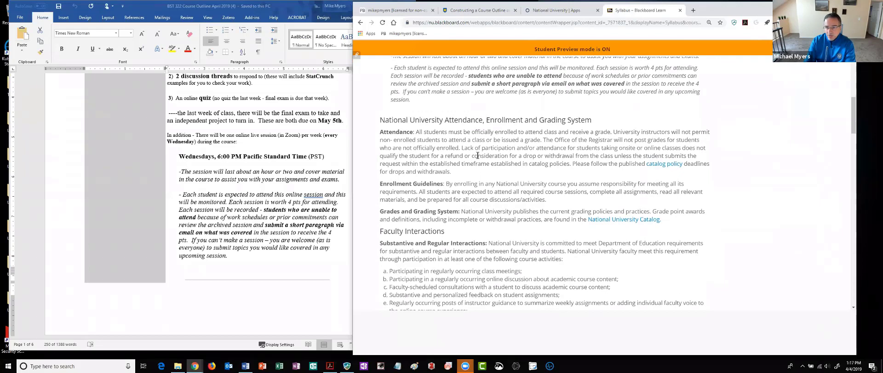
{"action": "scroll", "coordinate": [457, 139], "scroll_direction": "down", "scroll_amount": 5}
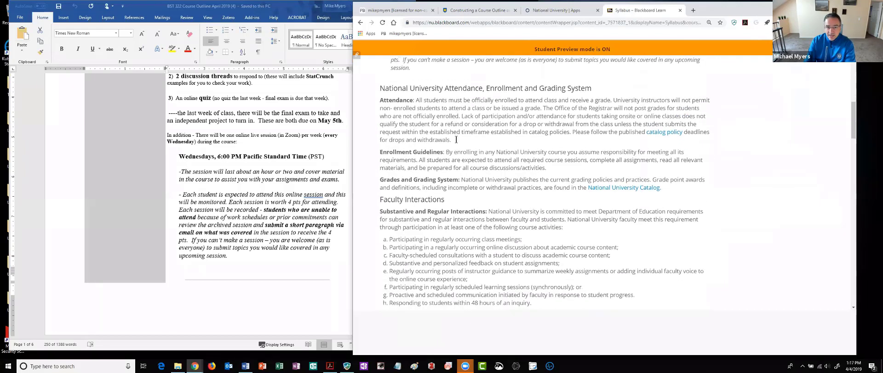
{"action": "scroll", "coordinate": [457, 139], "scroll_direction": "down", "scroll_amount": 6}
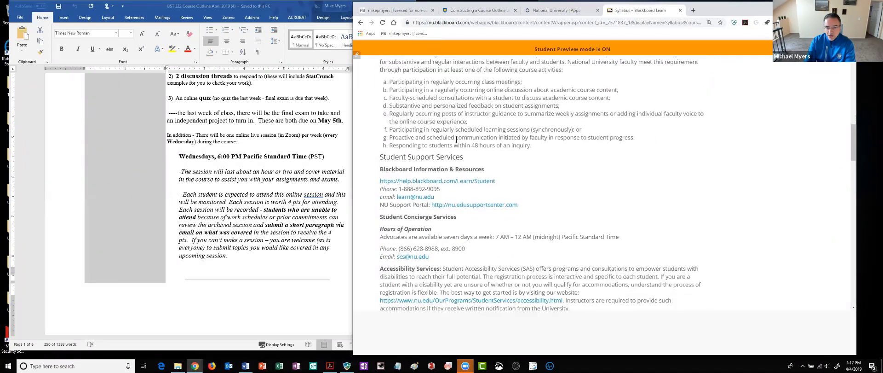
{"action": "scroll", "coordinate": [457, 139], "scroll_direction": "down", "scroll_amount": 5}
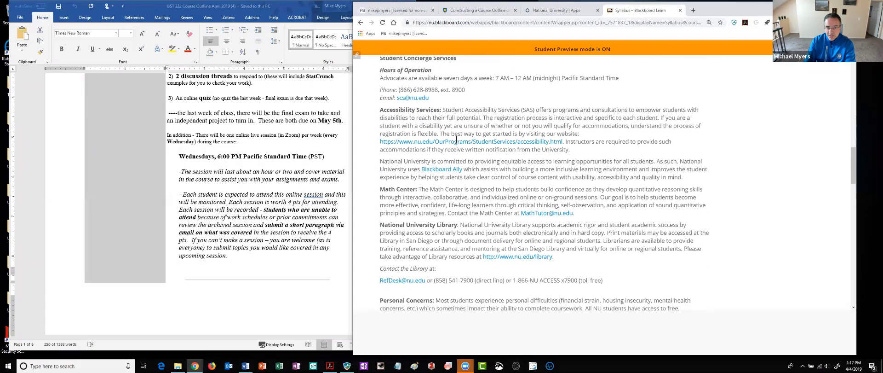
{"action": "scroll", "coordinate": [457, 139], "scroll_direction": "down", "scroll_amount": 5}
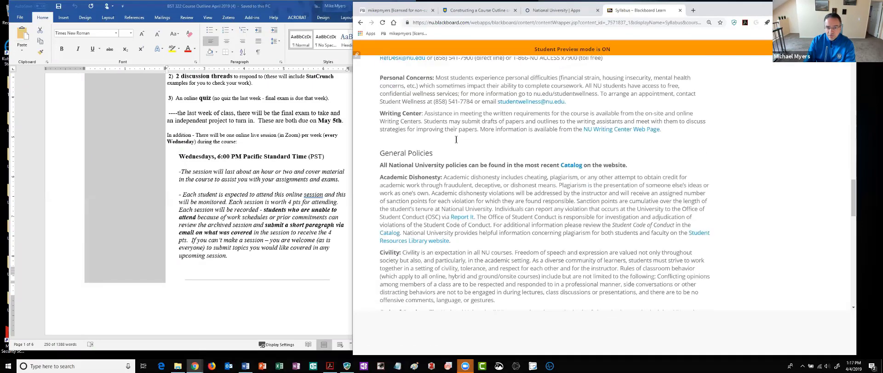
{"action": "scroll", "coordinate": [456, 139], "scroll_direction": "down", "scroll_amount": 7}
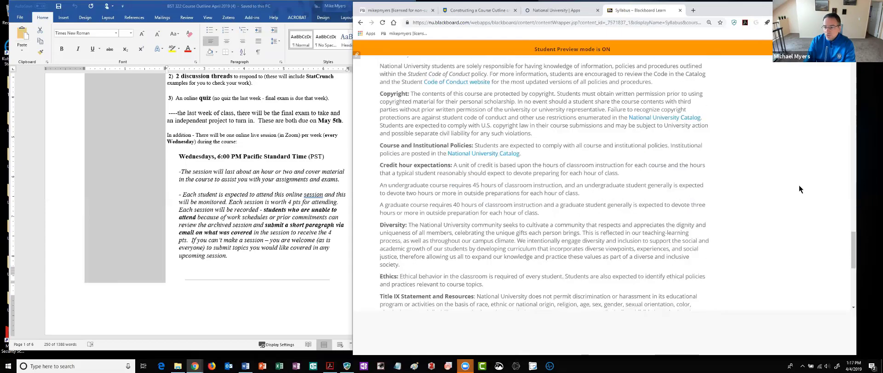
{"action": "scroll", "coordinate": [843, 144], "scroll_direction": "up", "scroll_amount": 6}
{"action": "scroll", "coordinate": [851, 86], "scroll_direction": "up", "scroll_amount": 20}
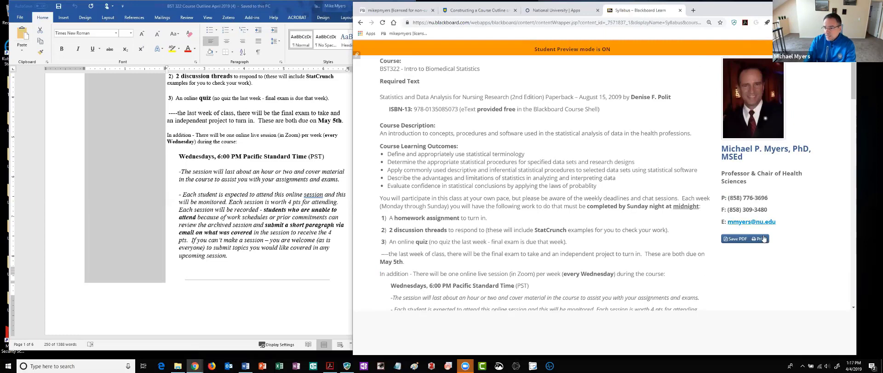
Save the syllabus as Course_syllabus (4).pdf, review the 3-page PDF, and exit preview
{"action": "left_click", "coordinate": [736, 239]}
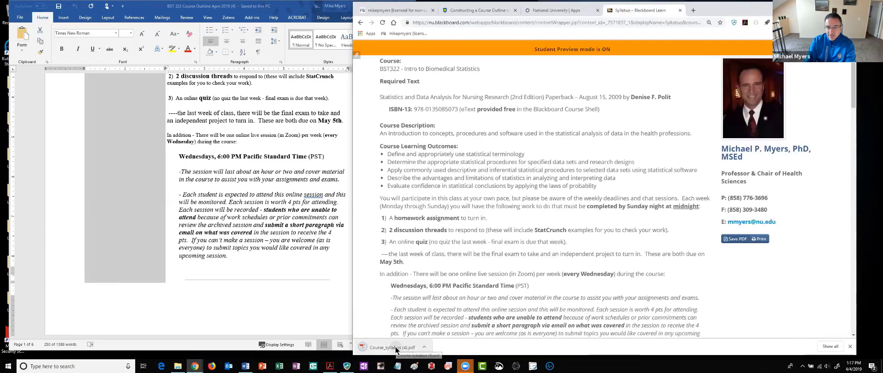
{"action": "left_click", "coordinate": [393, 347]}
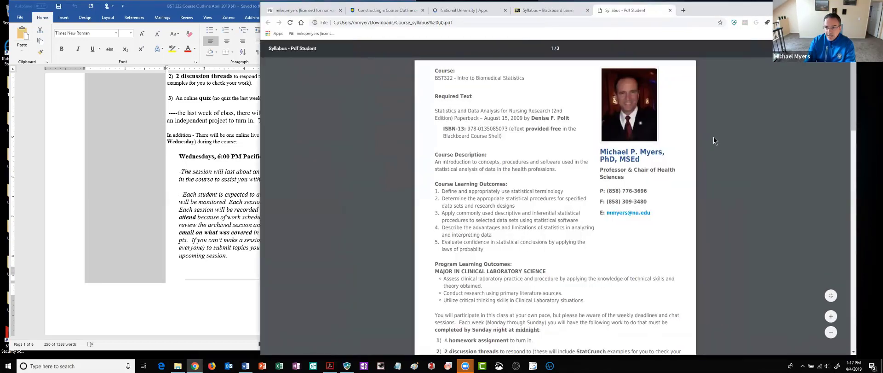
{"action": "scroll", "coordinate": [730, 145], "scroll_direction": "down", "scroll_amount": 4}
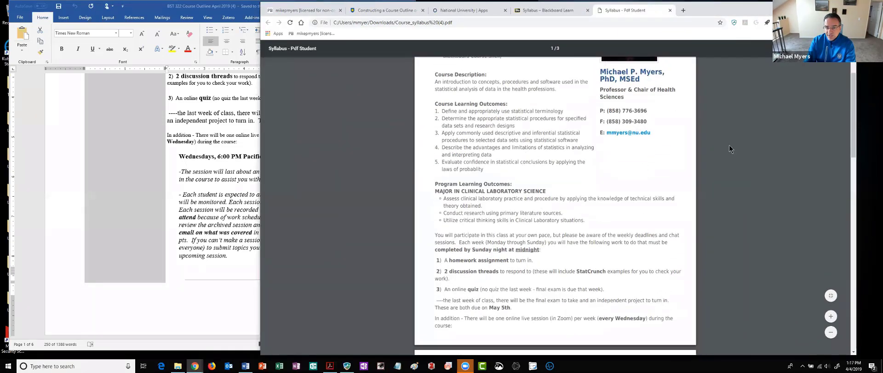
{"action": "scroll", "coordinate": [730, 144], "scroll_direction": "down", "scroll_amount": 1}
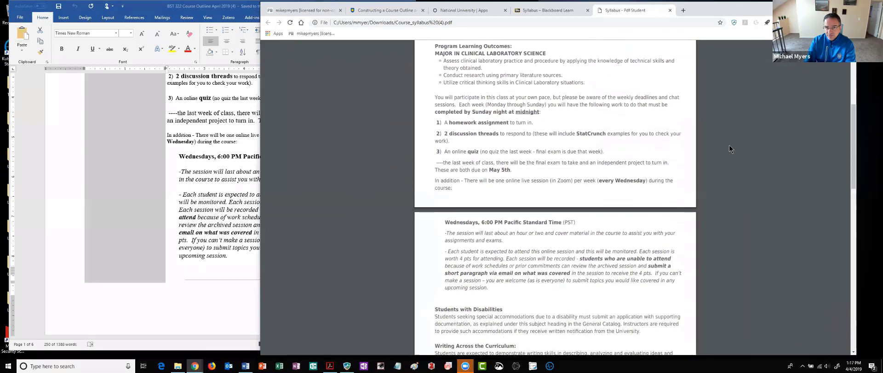
{"action": "scroll", "coordinate": [730, 144], "scroll_direction": "up", "scroll_amount": 5}
{"action": "left_click", "coordinate": [547, 10]}
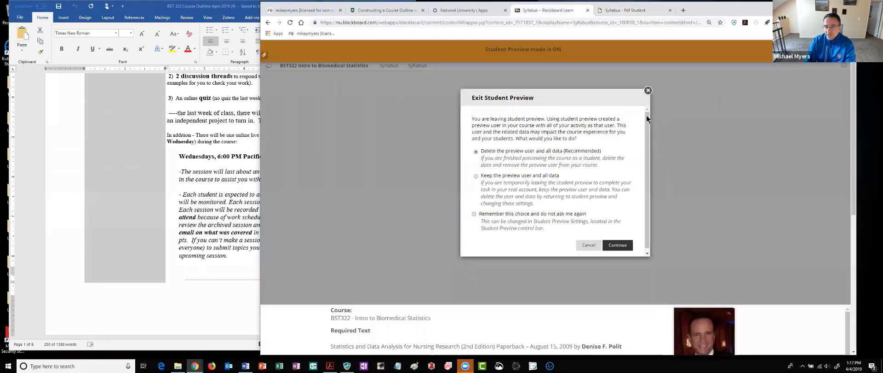
Confirm leaving Student Preview, deleting the preview user, then re-enter Student Preview
{"action": "left_click", "coordinate": [622, 246]}
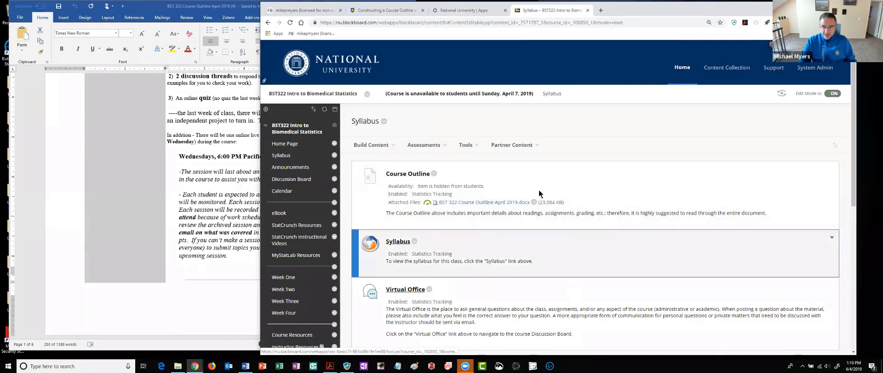
{"action": "left_click", "coordinate": [782, 93]}
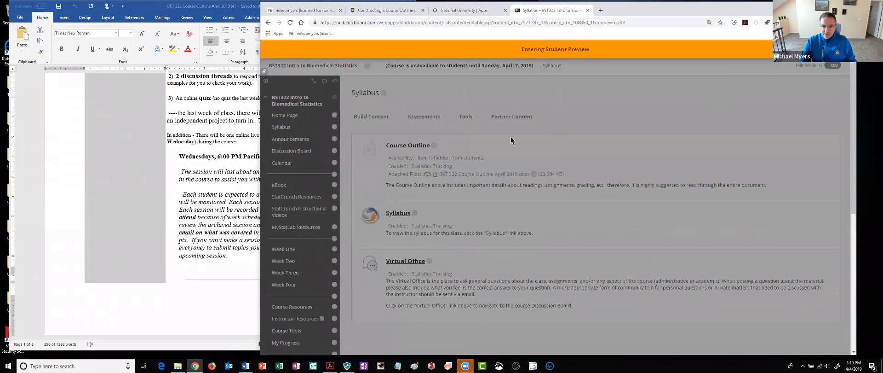